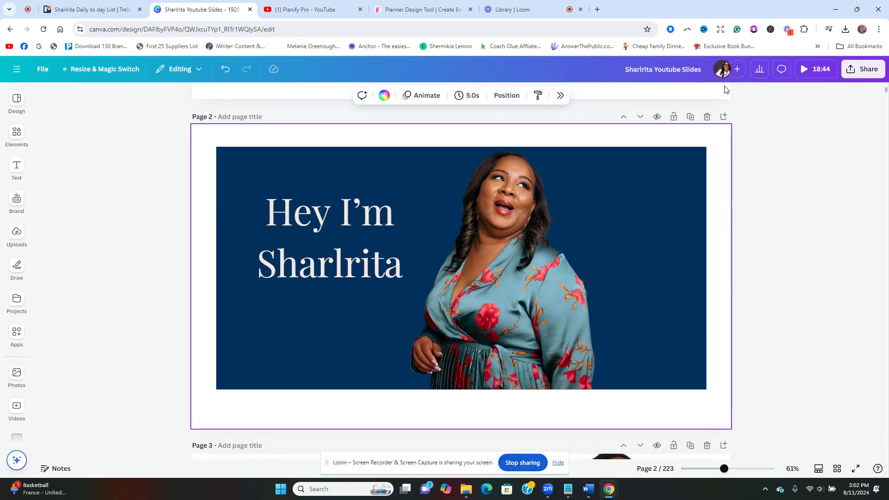
- Switch from the Canva presentation to the Planify Pro 'Planner Design Tool' browser tab
left_click(410, 13)
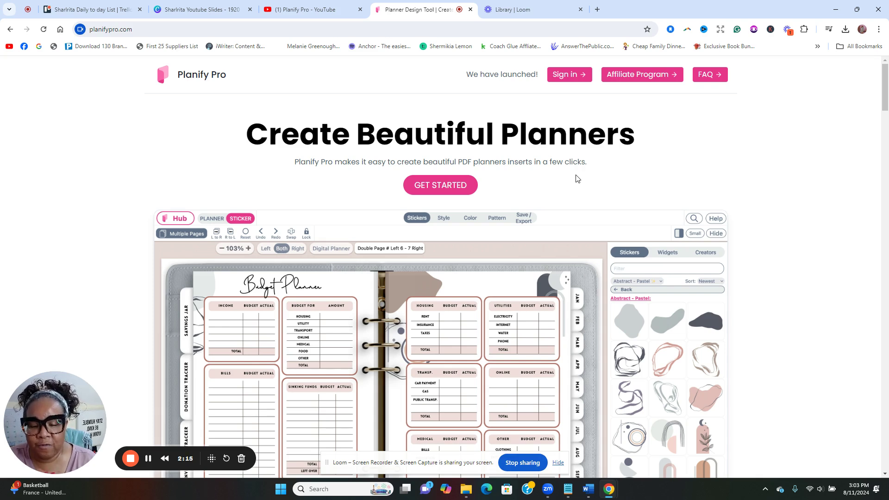
scroll(576, 174, "down", 2)
scroll(425, 213, "down", 1)
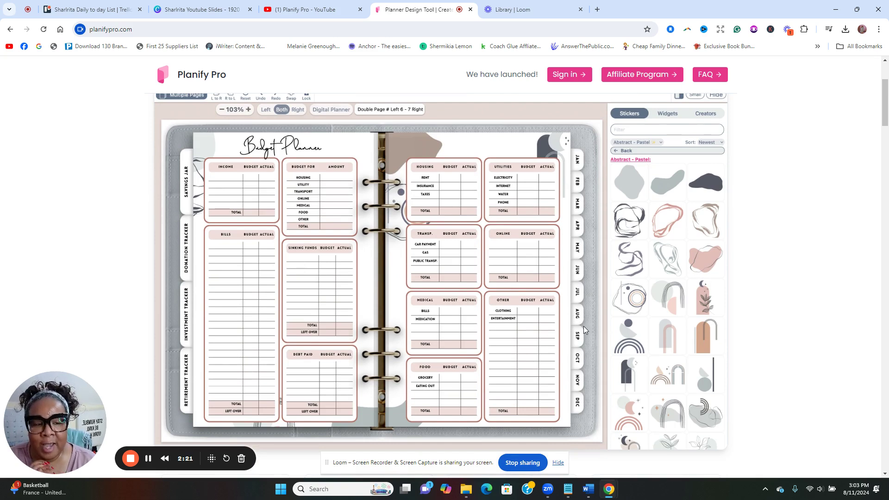
scroll(491, 277, "down", 1)
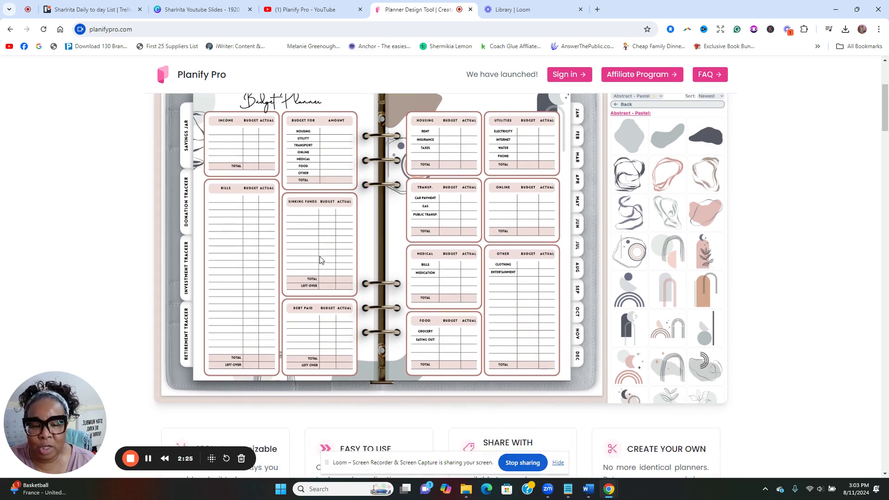
scroll(319, 255, "up", 1)
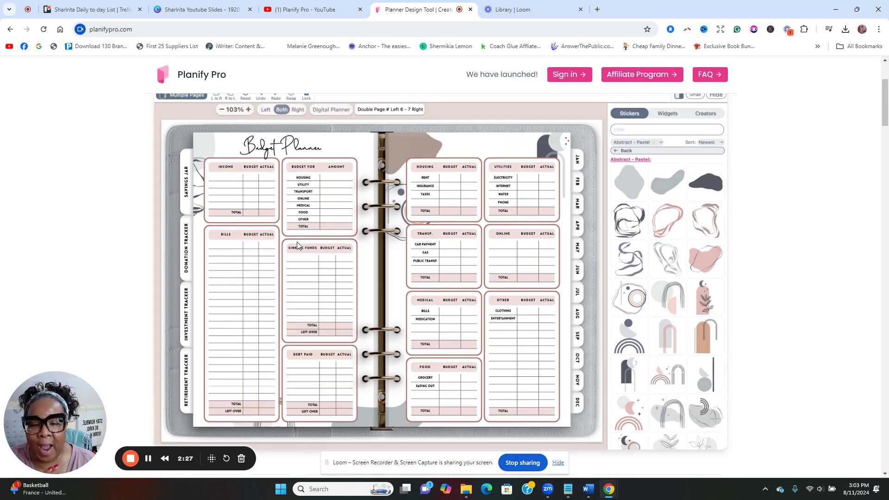
scroll(461, 303, "down", 1)
scroll(459, 303, "down", 5)
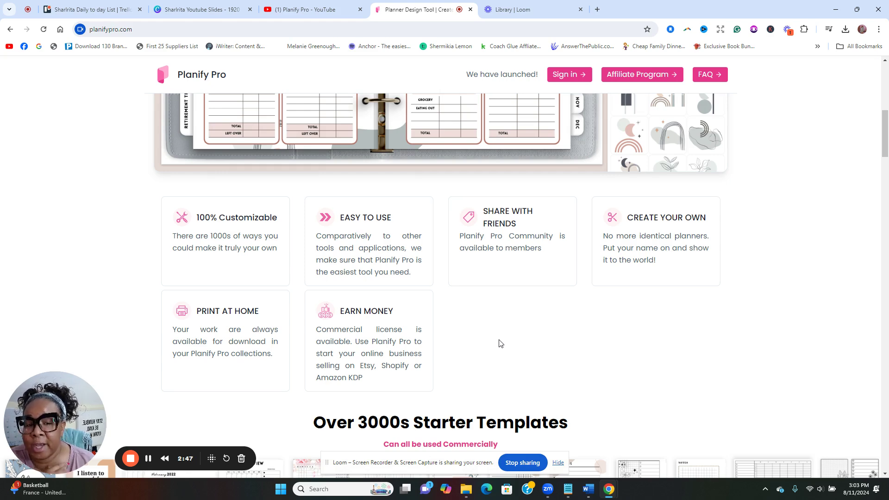
scroll(508, 347, "up", 4)
scroll(441, 222, "down", 10)
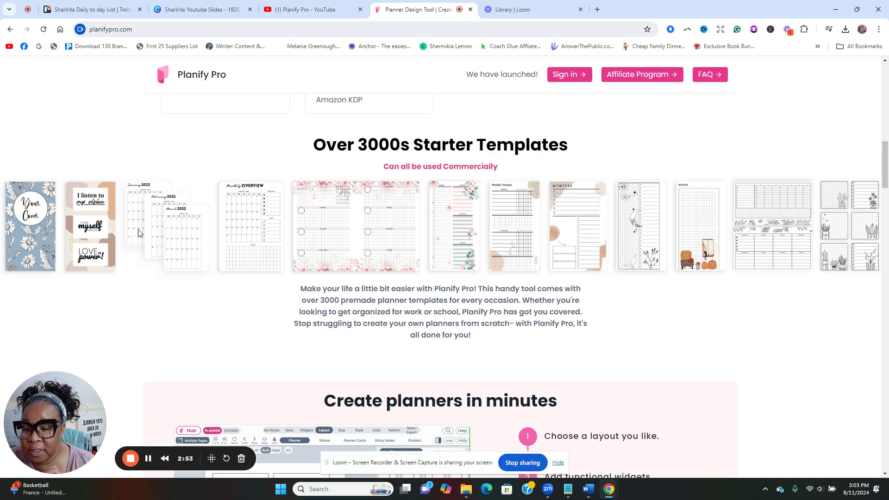
scroll(801, 243, "down", 5)
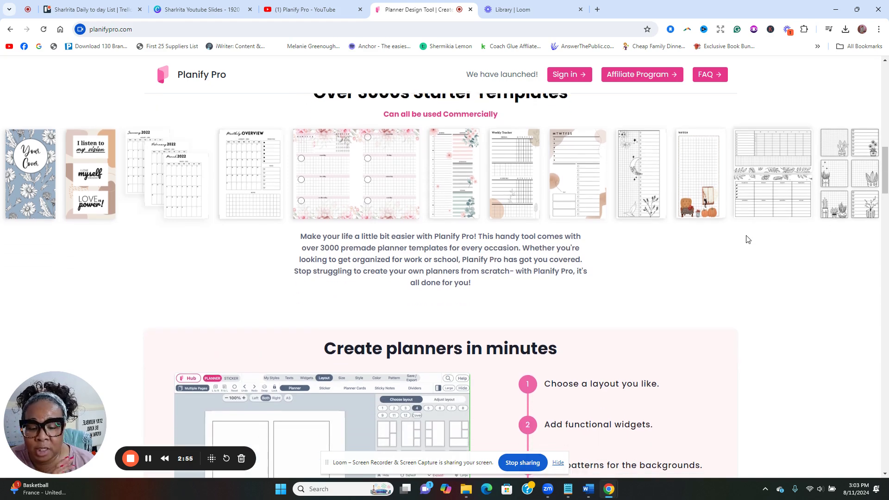
scroll(744, 238, "down", 1)
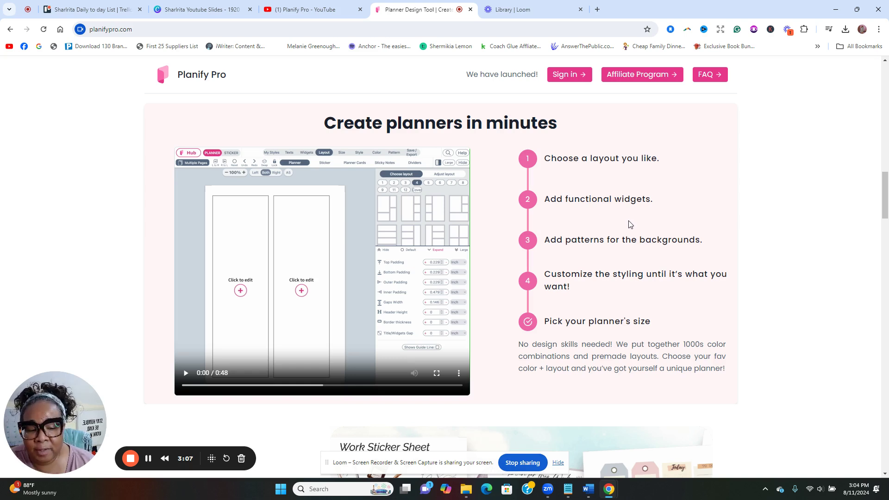
scroll(687, 236, "down", 5)
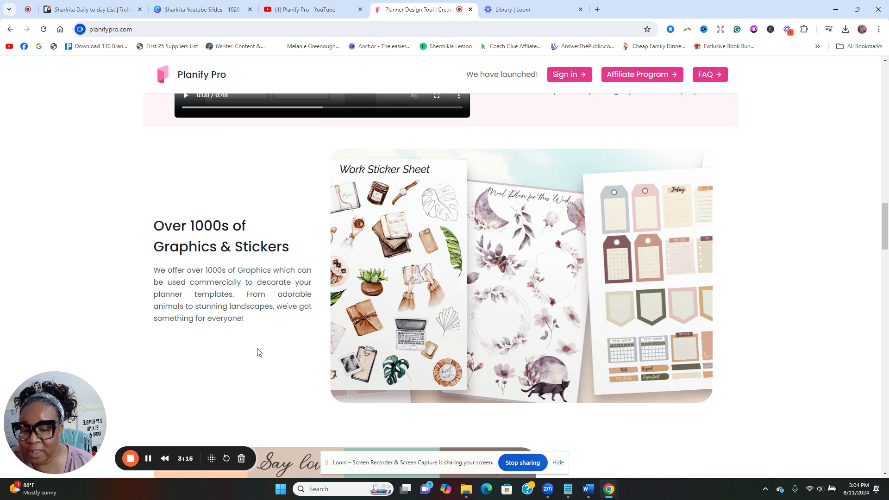
scroll(671, 298, "down", 1)
scroll(676, 292, "down", 2)
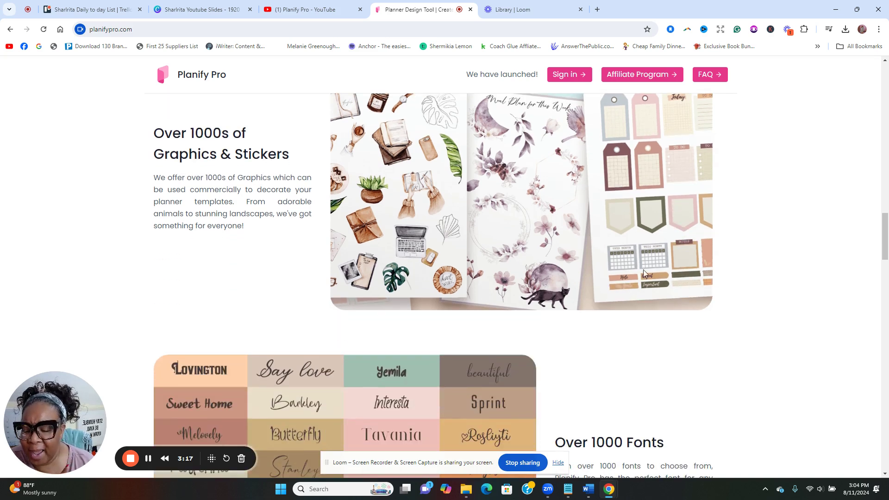
scroll(637, 263, "down", 2)
scroll(555, 232, "up", 2)
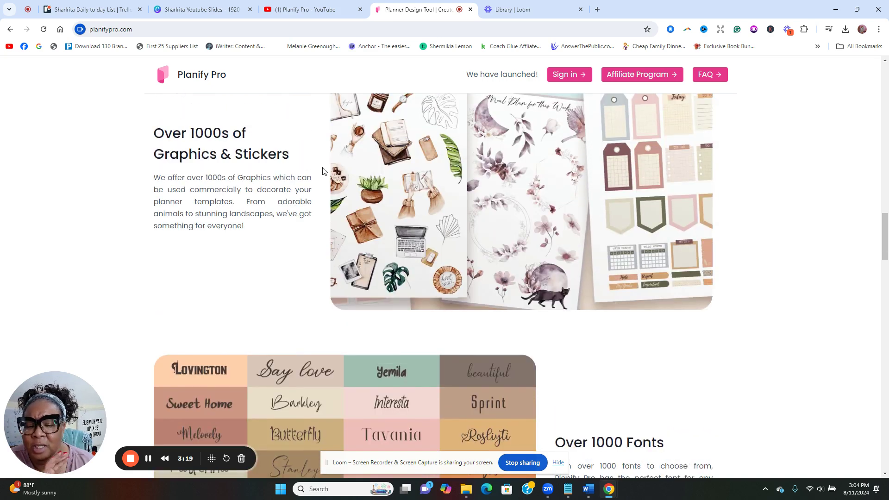
scroll(677, 268, "down", 4)
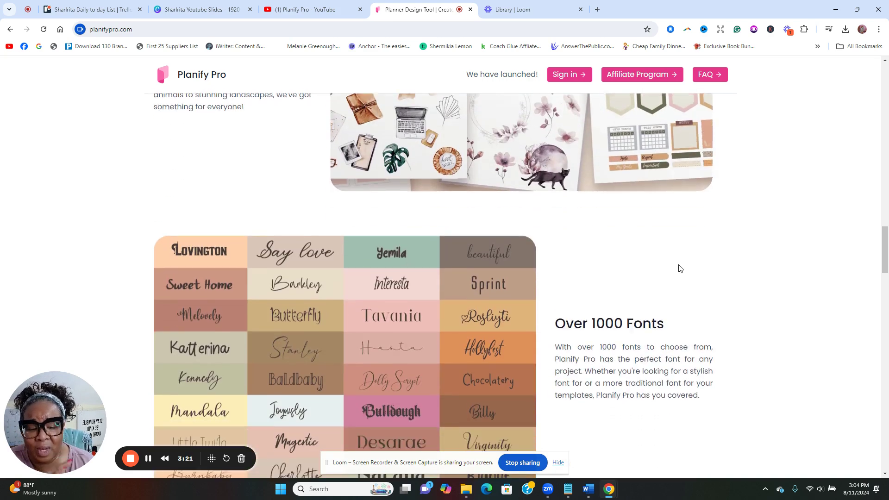
scroll(689, 265, "down", 1)
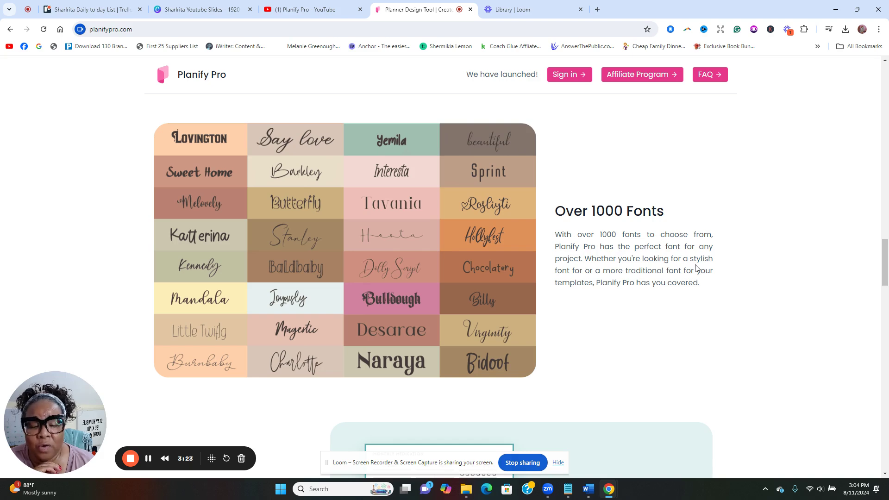
scroll(696, 269, "down", 1)
scroll(696, 268, "up", 2)
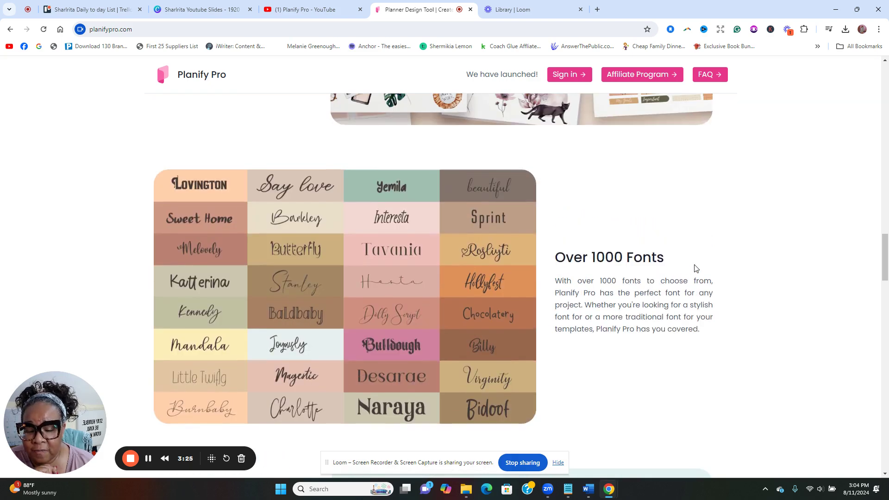
scroll(695, 268, "down", 8)
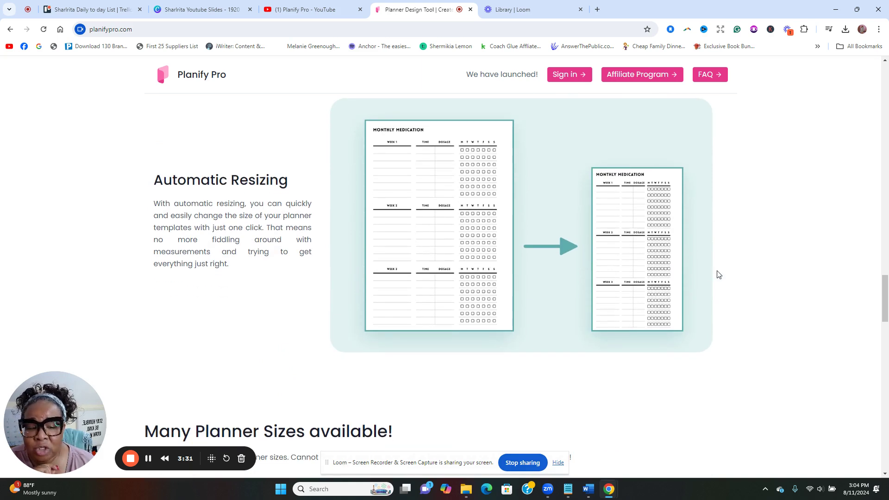
- Scroll down through the Planify Pro homepage, then back up to the top
scroll(718, 274, "down", 1)
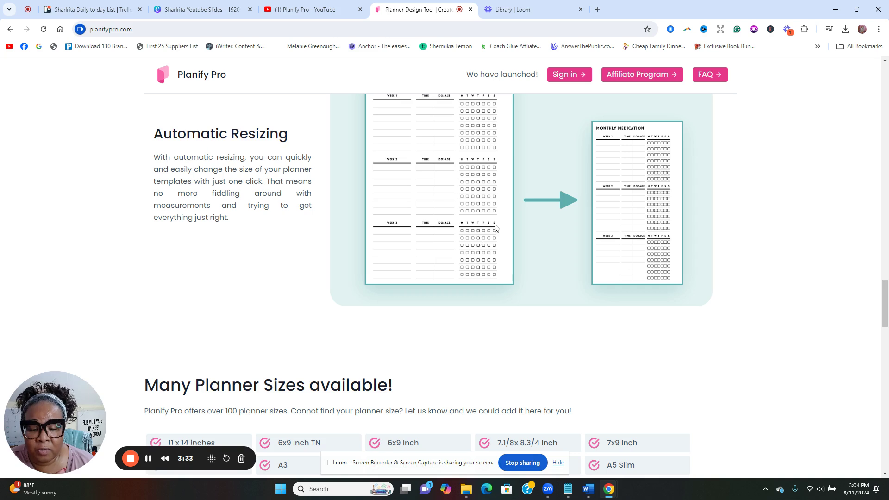
scroll(676, 228, "down", 6)
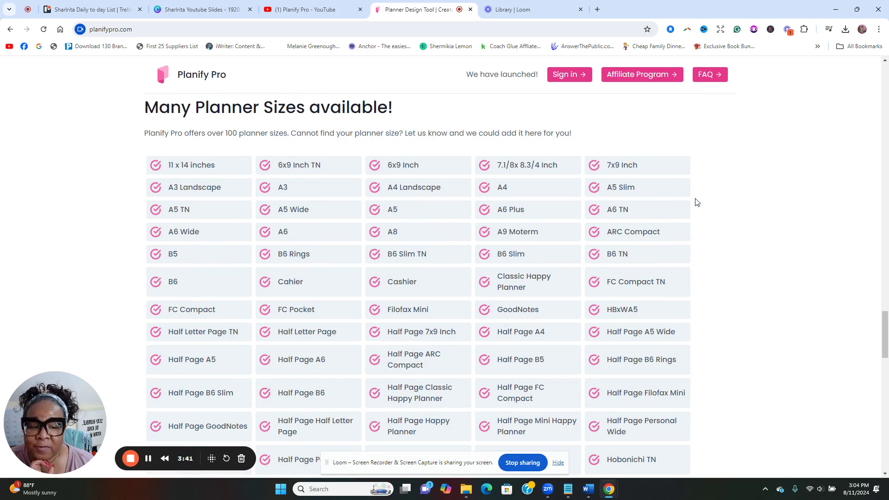
scroll(736, 234, "down", 1)
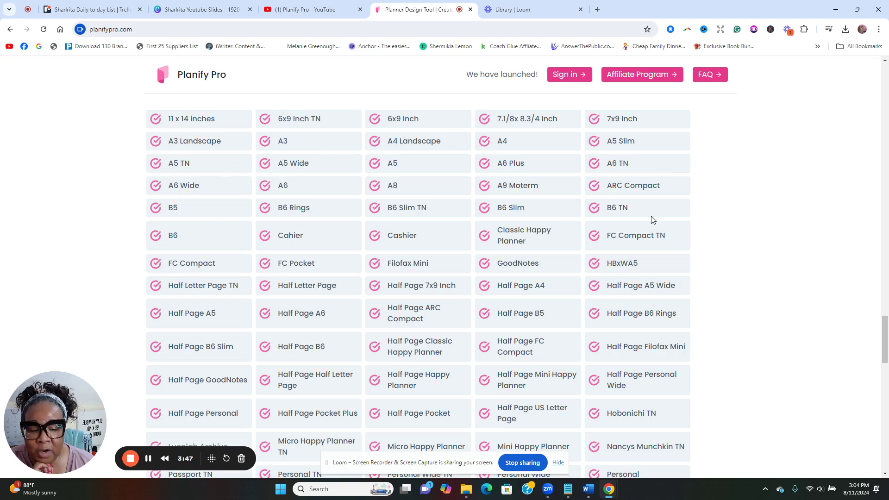
scroll(730, 226, "down", 1)
scroll(730, 226, "down", 3)
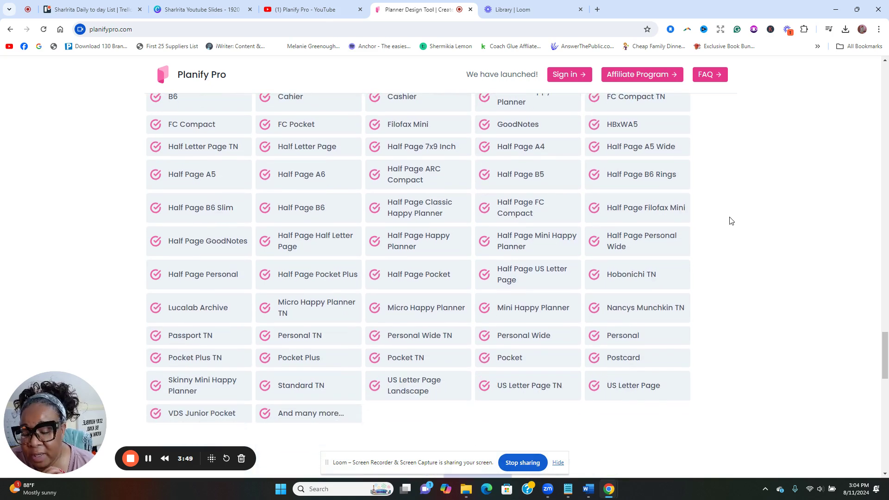
scroll(709, 212, "down", 3)
scroll(710, 214, "down", 6)
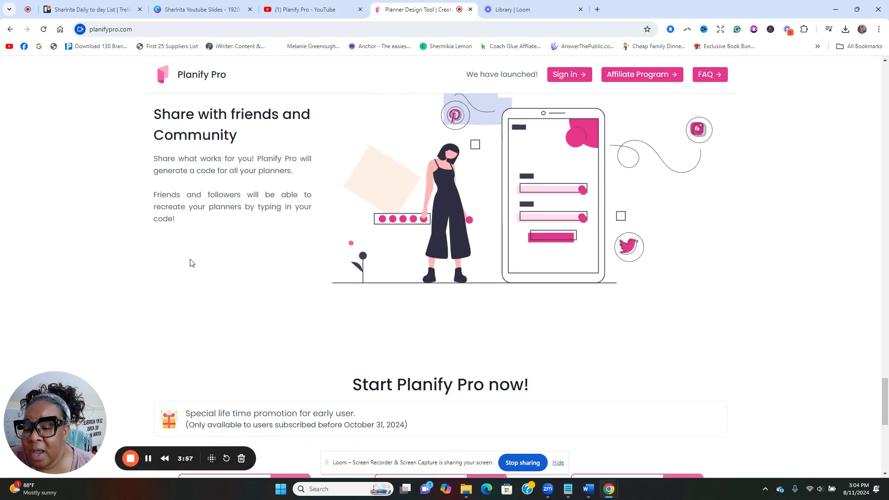
scroll(196, 257, "down", 3)
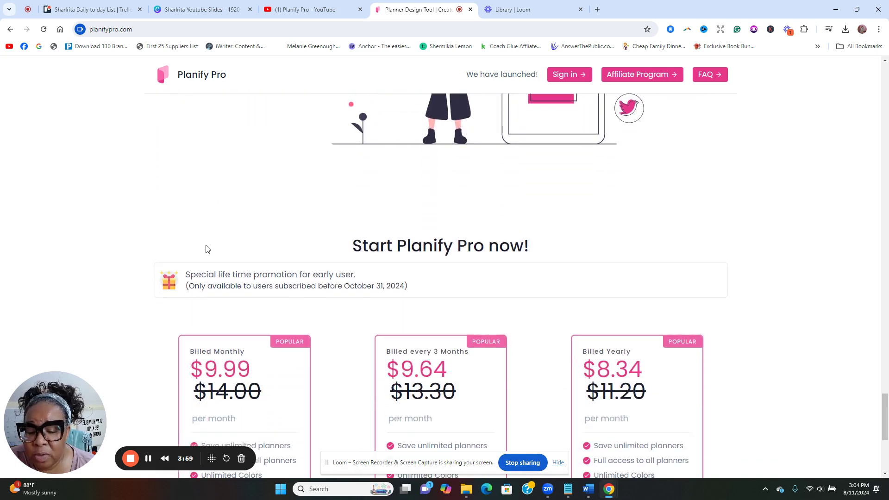
scroll(141, 232, "down", 3)
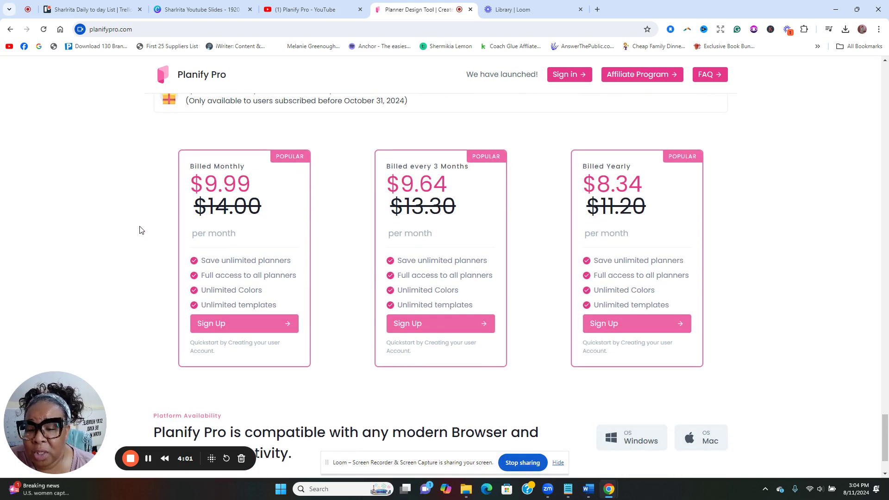
scroll(133, 250, "down", 1)
scroll(133, 250, "up", 1)
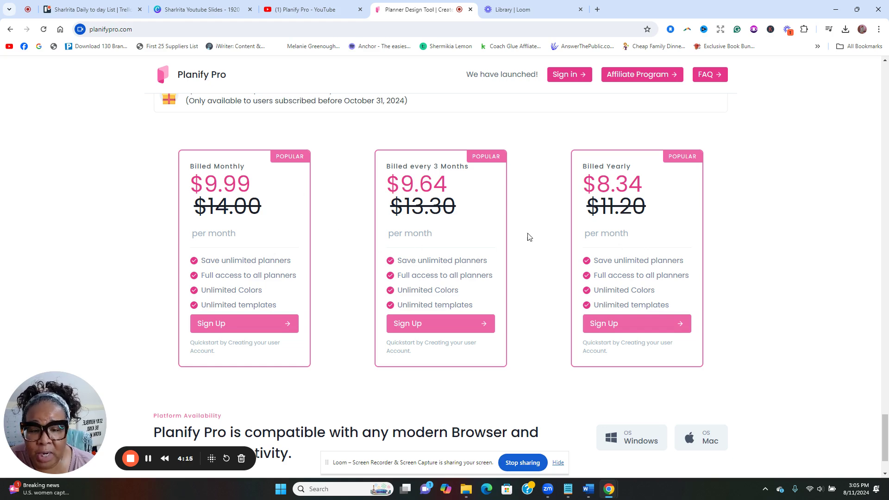
scroll(617, 229, "down", 1)
scroll(618, 228, "up", 3)
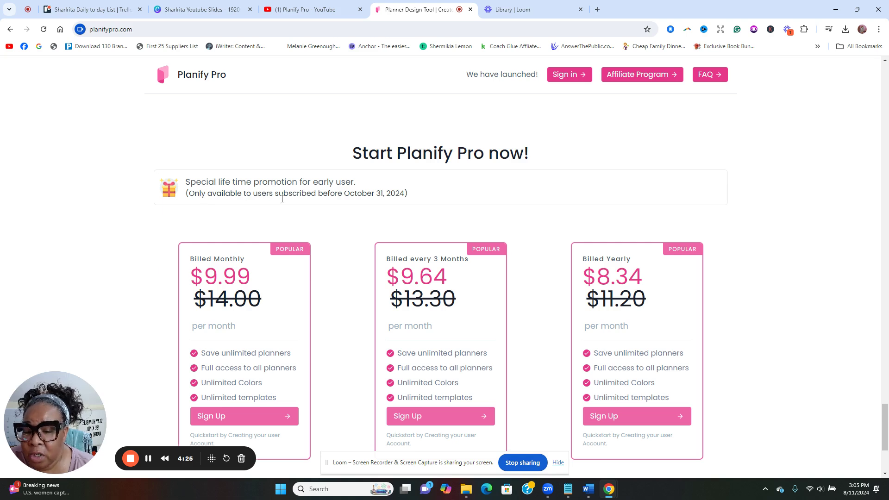
scroll(346, 200, "down", 3)
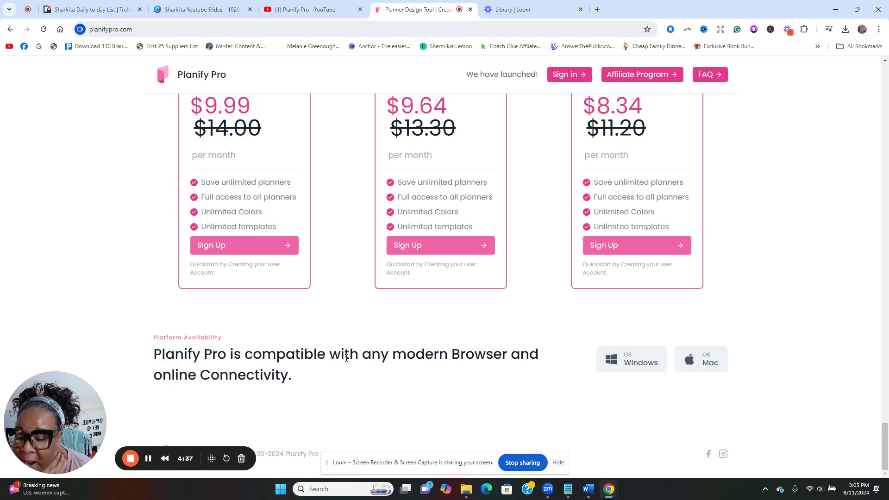
scroll(372, 342, "up", 5)
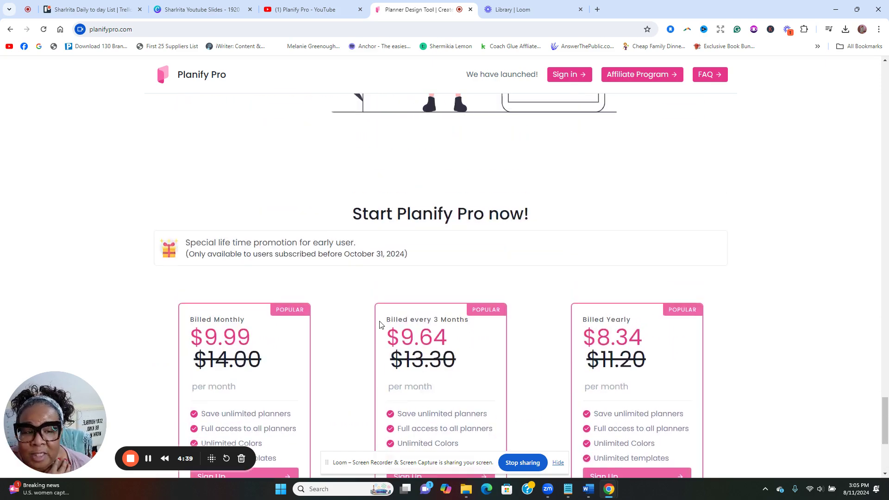
scroll(378, 321, "down", 4)
scroll(378, 320, "up", 20)
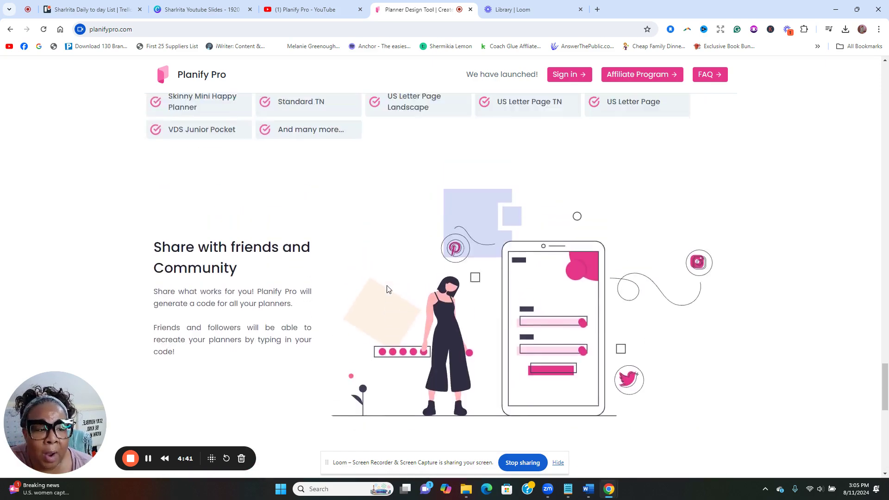
scroll(387, 288, "up", 20)
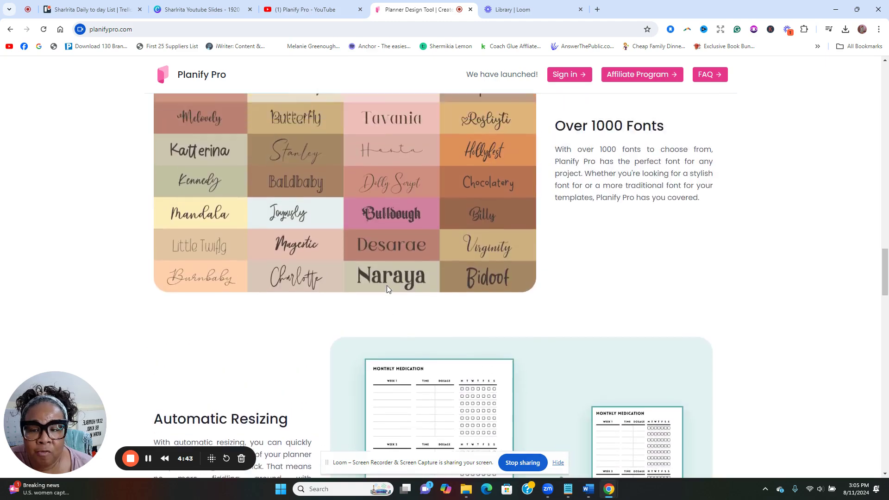
scroll(387, 287, "up", 20)
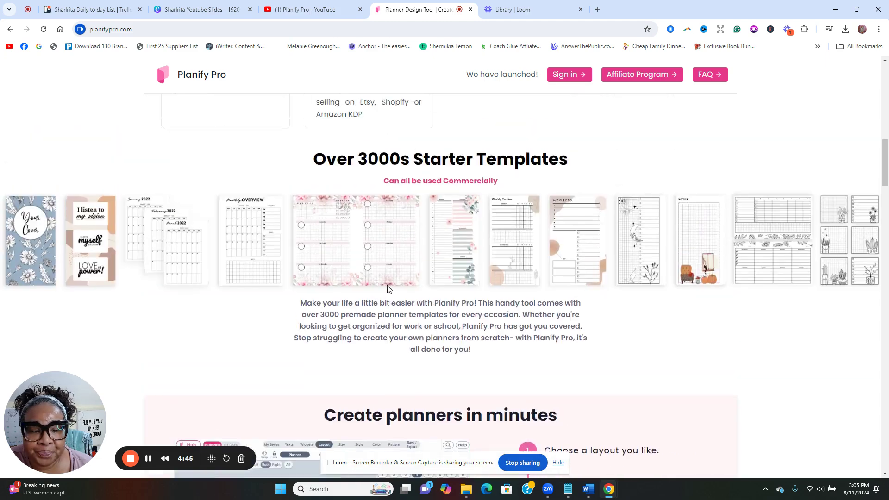
scroll(388, 288, "up", 4)
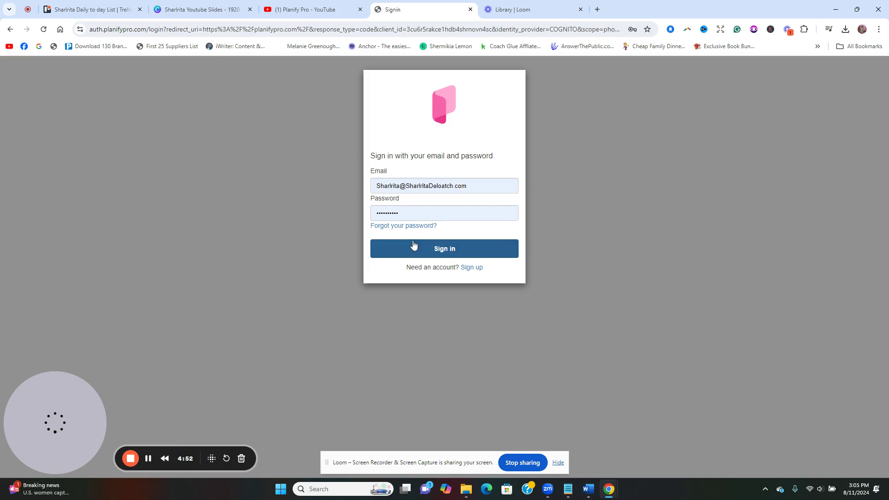
- Sign in to Planify Pro with the saved login details to reach the Hub
left_click(413, 246)
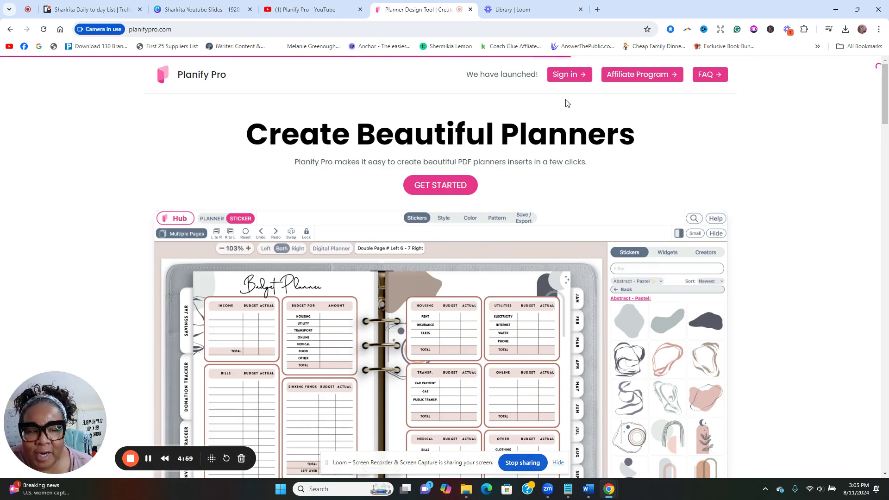
left_click(564, 79)
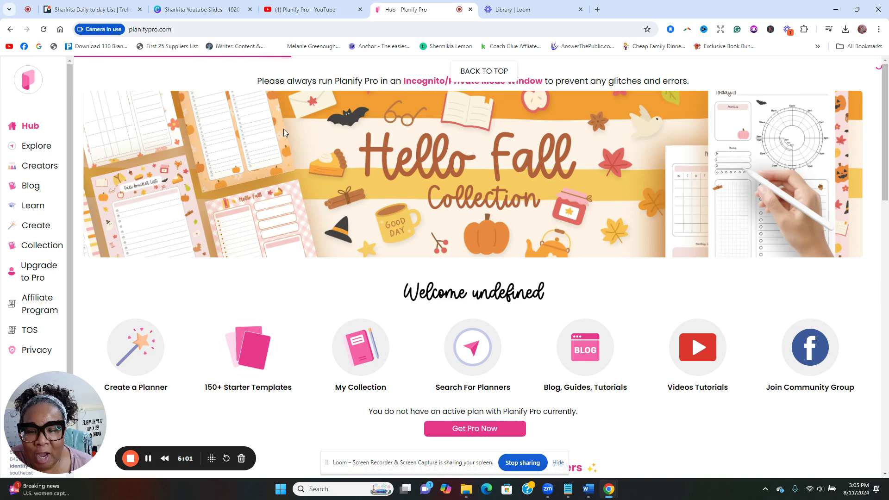
scroll(199, 188, "down", 1)
scroll(190, 267, "down", 1)
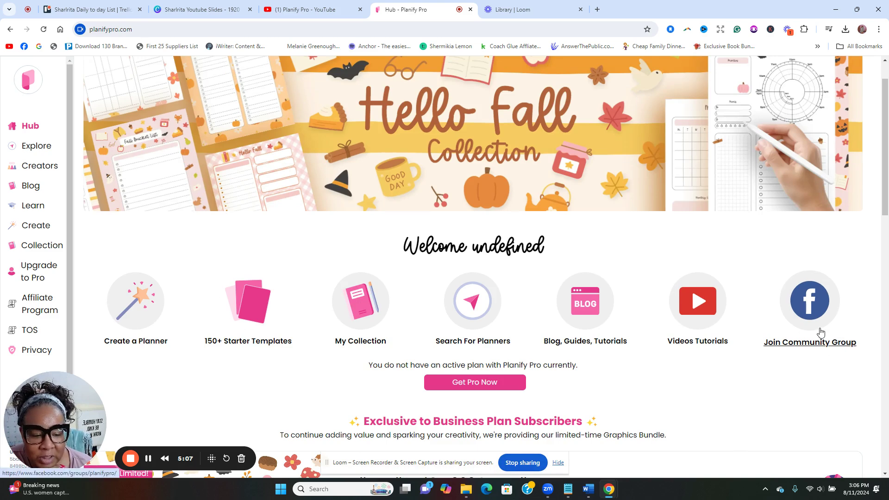
- Glance at the Planify Pro YouTube channel tab, then return to the Hub
left_click(318, 12)
scroll(488, 231, "down", 2)
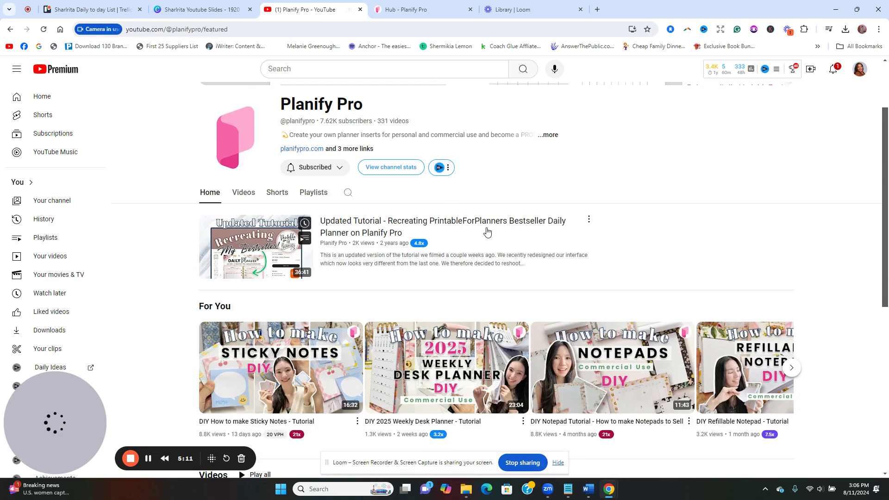
scroll(485, 237, "up", 2)
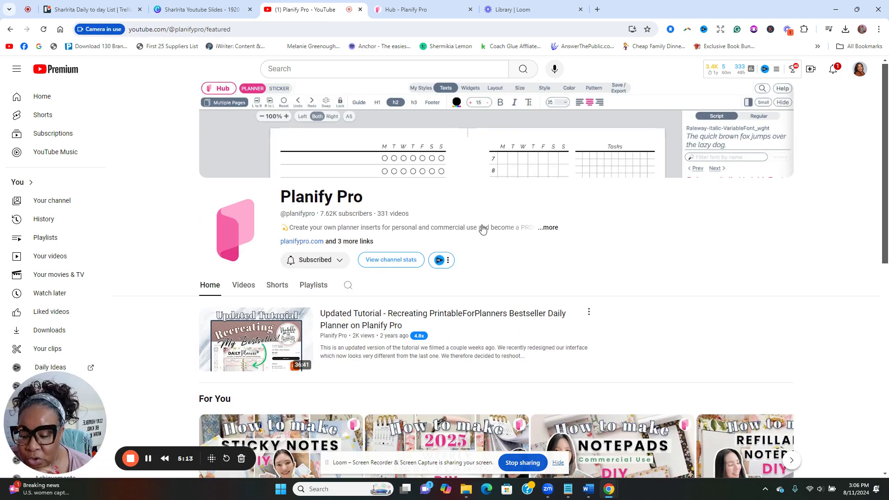
left_click(399, 7)
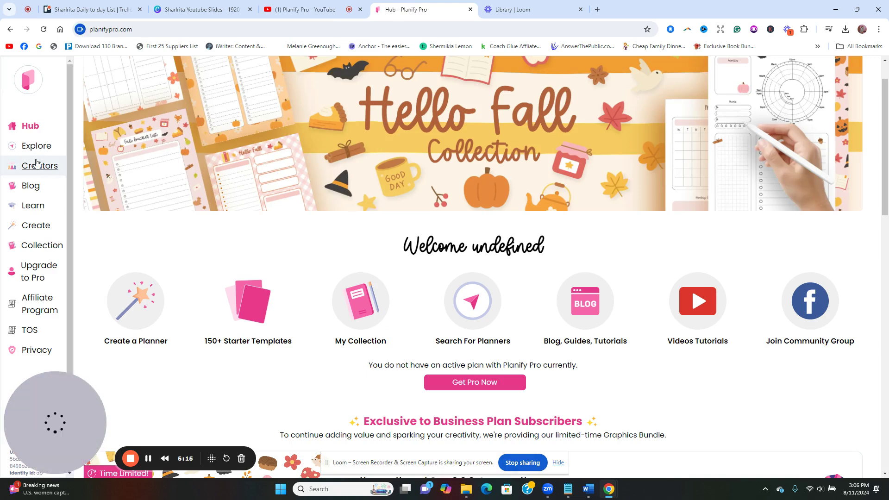
- Start a fresh new planner with Create a Planner instead of continuing previous work
scroll(136, 250, "down", 2)
left_click(140, 202)
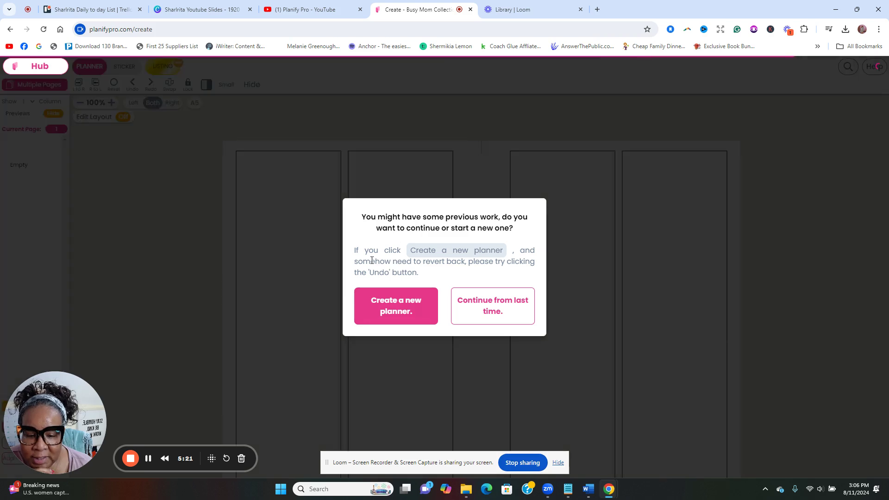
left_click(411, 312)
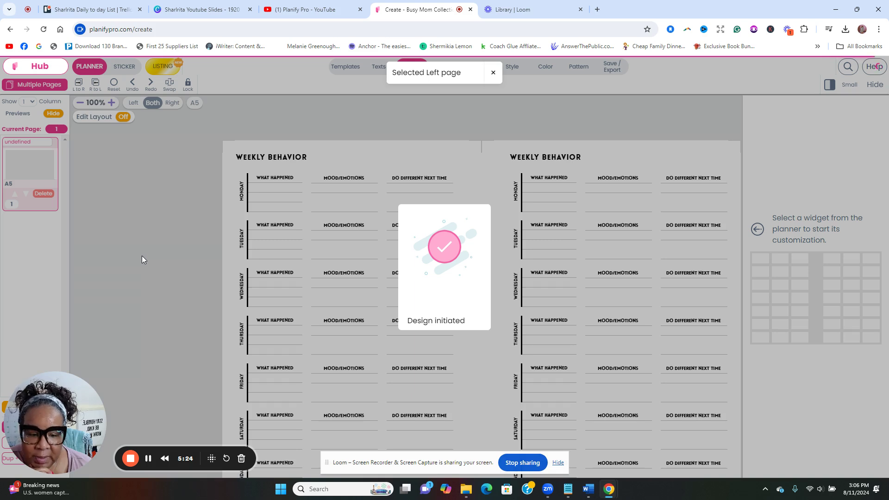
scroll(123, 209, "down", 1)
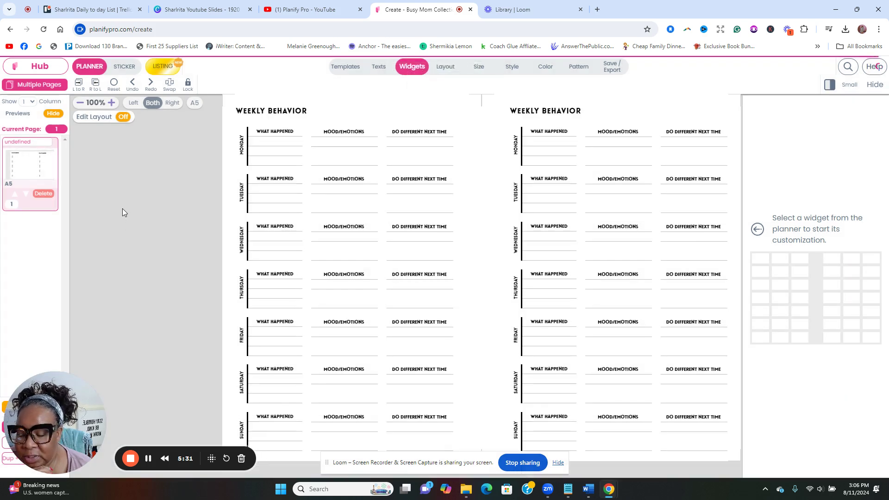
scroll(470, 307, "down", 5)
scroll(476, 308, "up", 7)
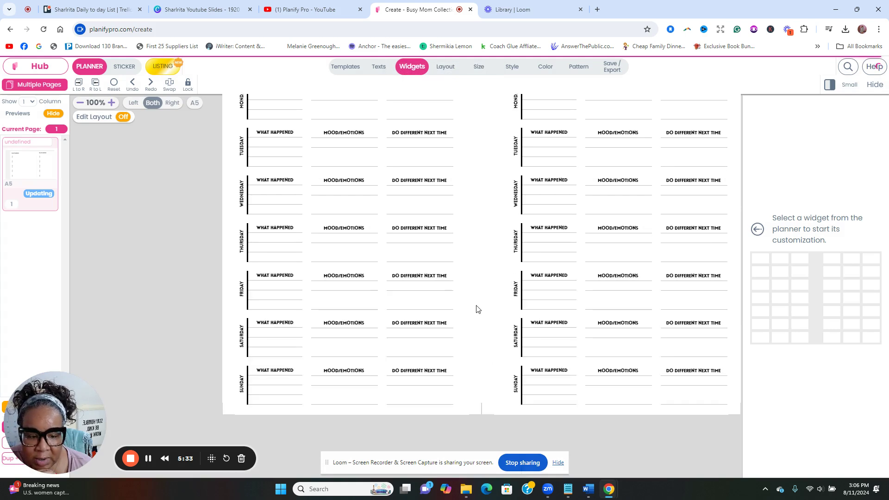
scroll(476, 297, "down", 3)
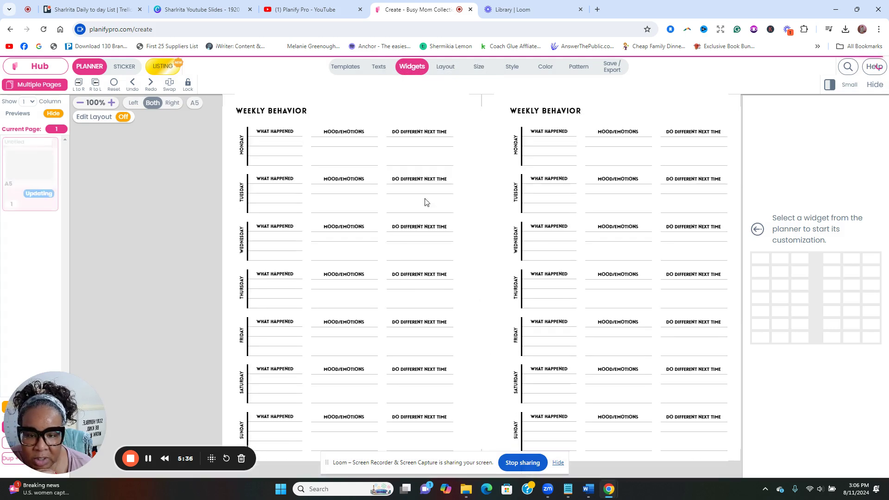
- Browse the Starter templates, including the Daily Time Blocking Planner
left_click(342, 68)
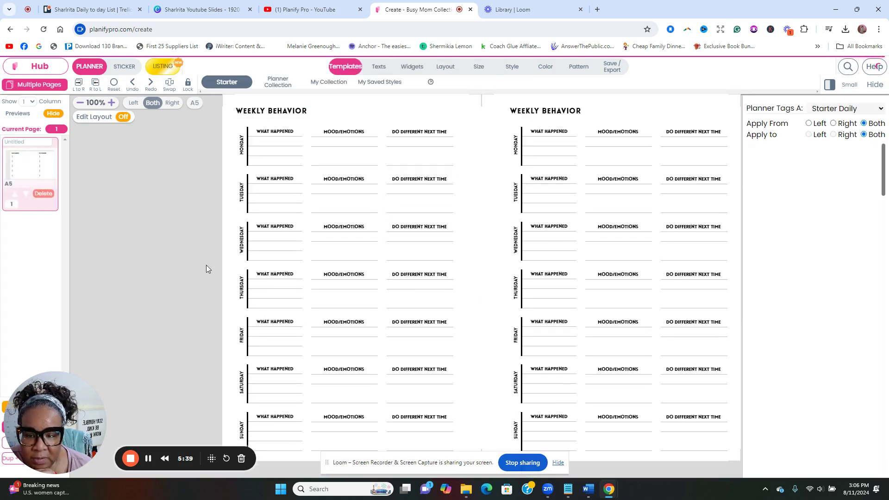
left_click(232, 83)
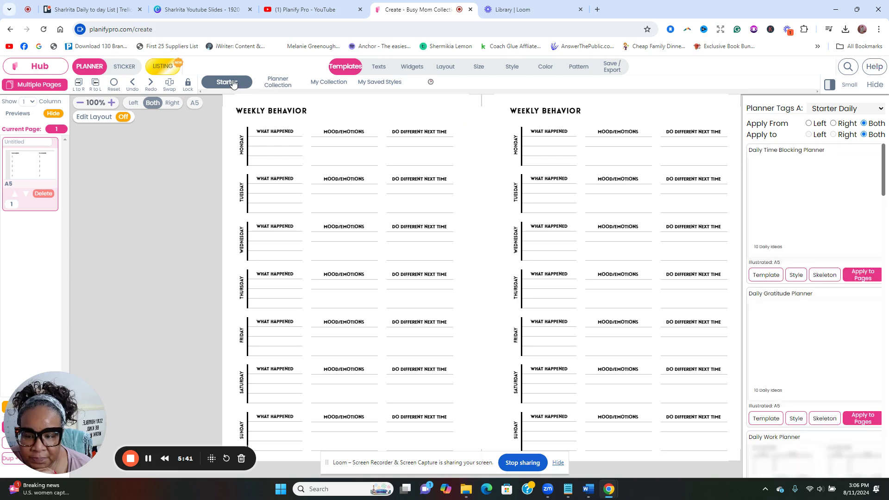
scroll(194, 202, "up", 1)
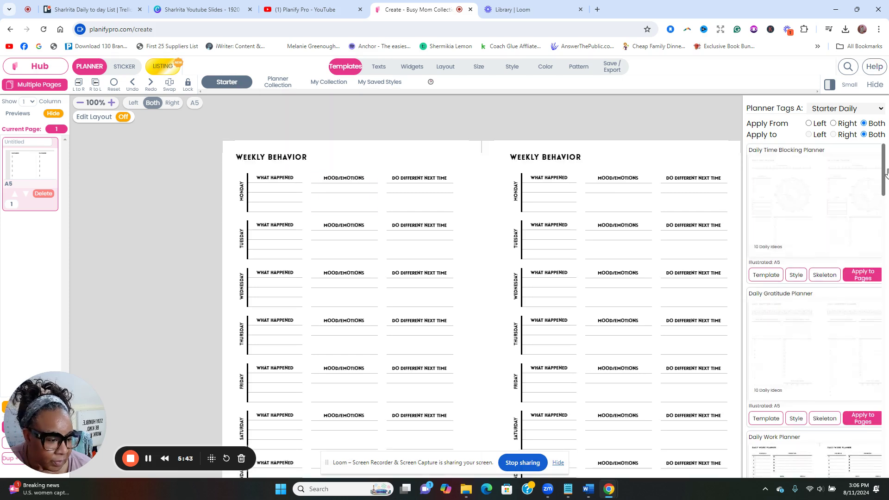
scroll(884, 209, "down", 1)
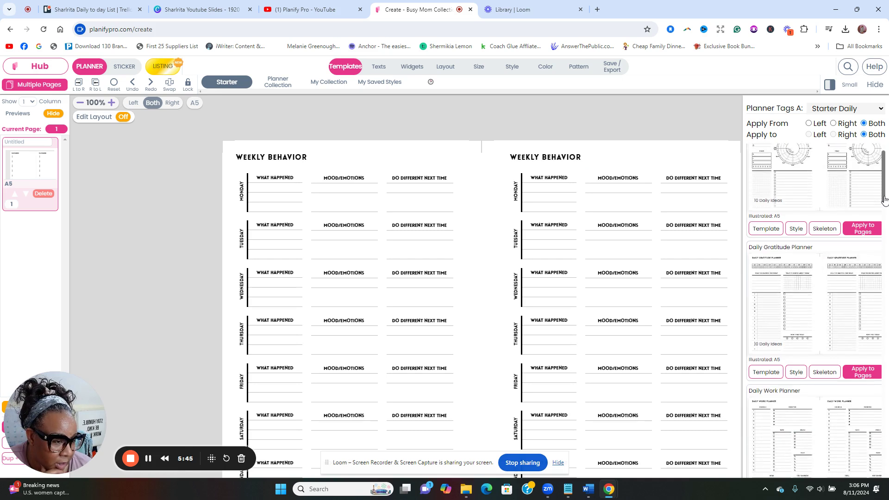
scroll(873, 201, "up", 1)
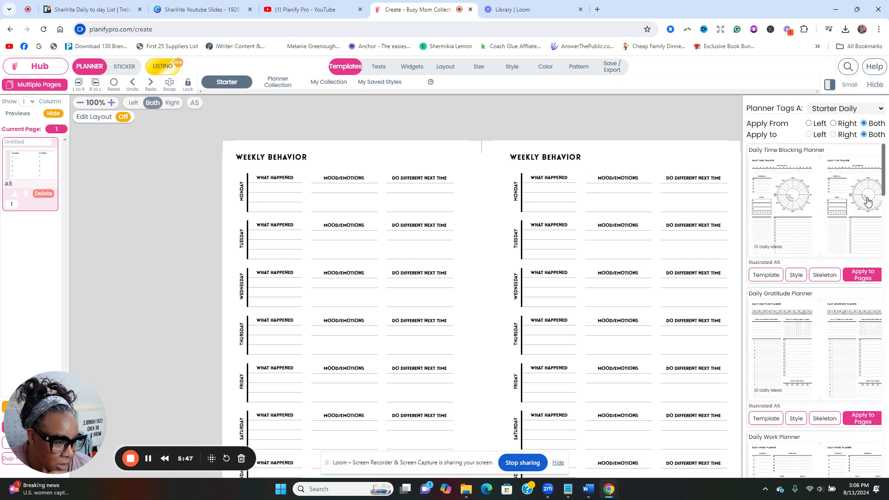
scroll(867, 200, "down", 1)
scroll(832, 198, "up", 1)
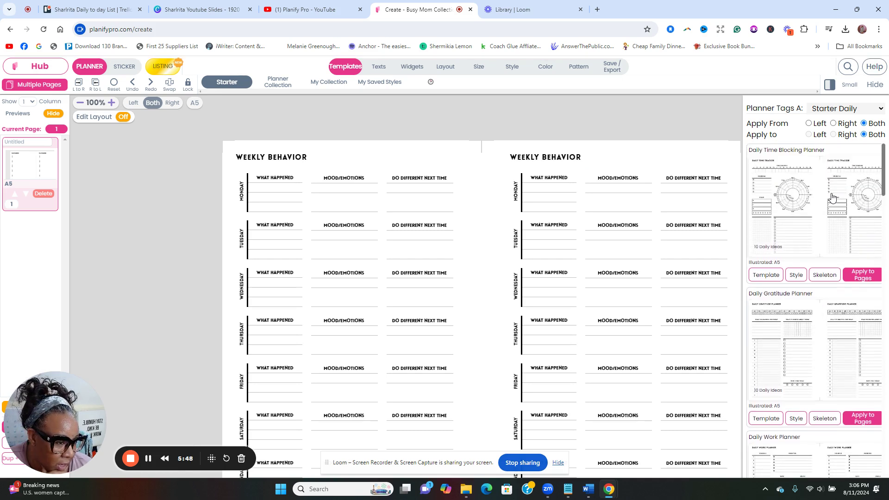
- Apply the Daily Time Blocking Planner, with its dates, to all pages as Skeleton + Style
left_click(863, 276)
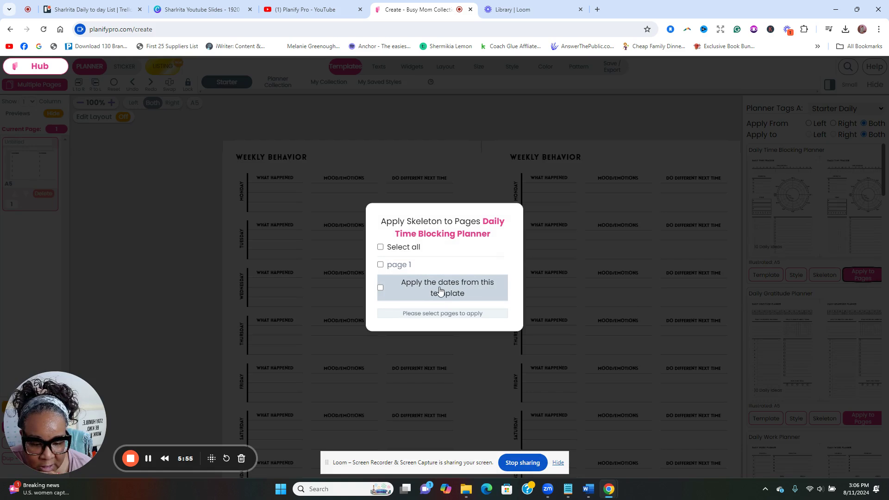
left_click(380, 287)
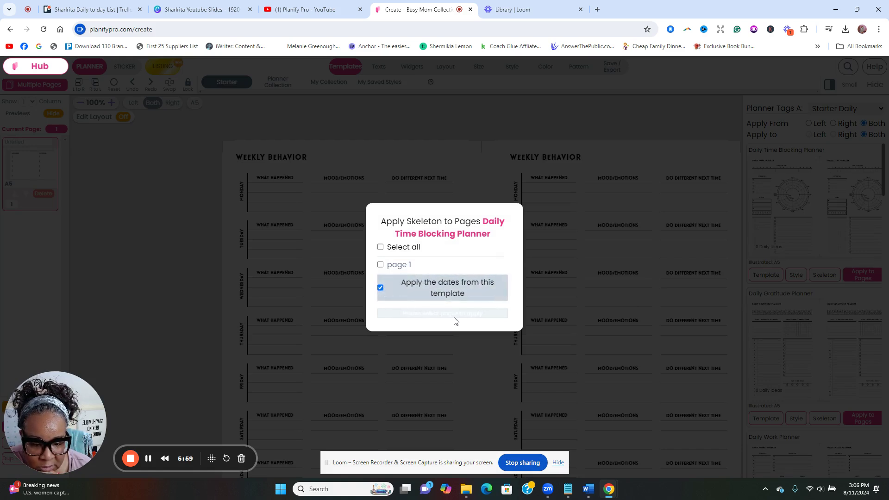
left_click(380, 248)
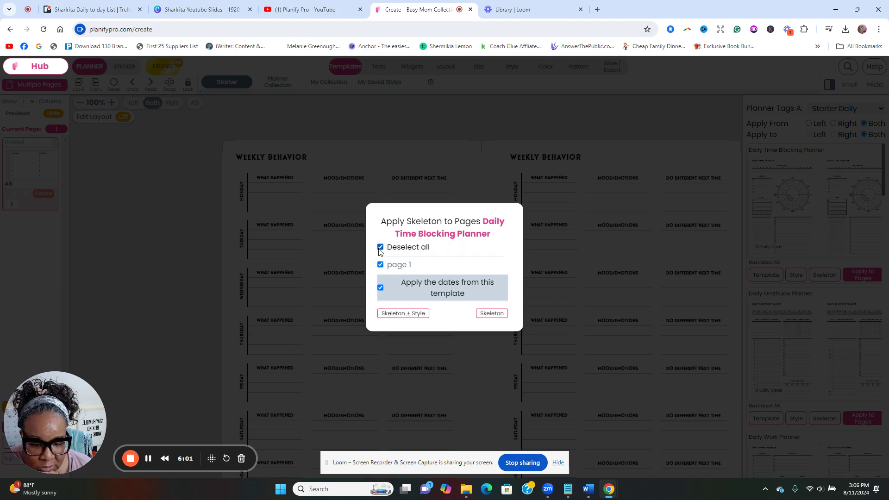
left_click(403, 313)
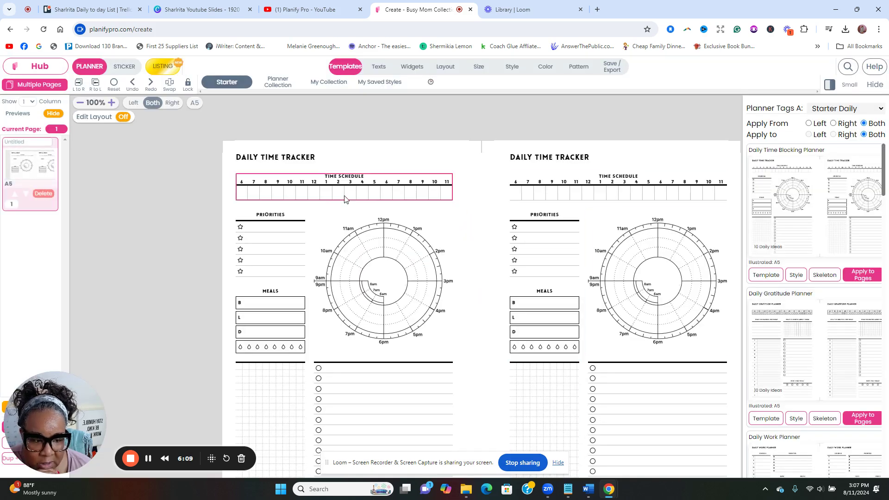
- Scroll through the Starter template list
scroll(181, 227, "down", 1)
scroll(180, 223, "down", 1)
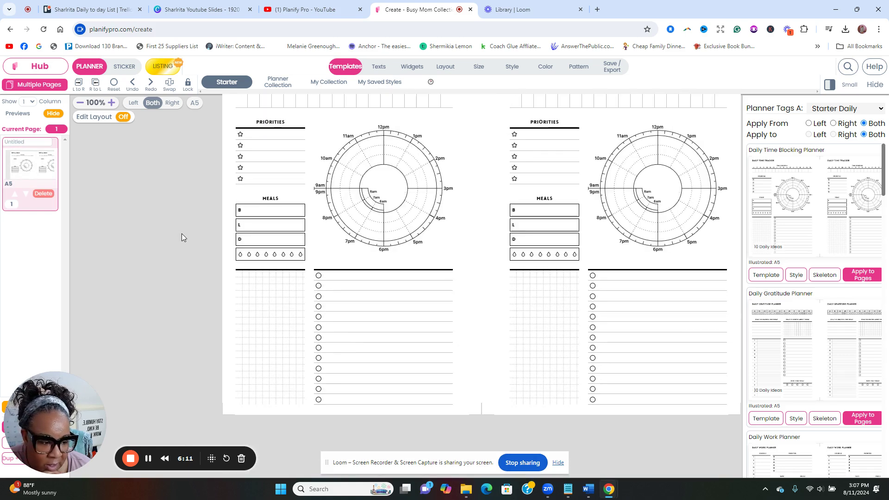
scroll(182, 236, "up", 1)
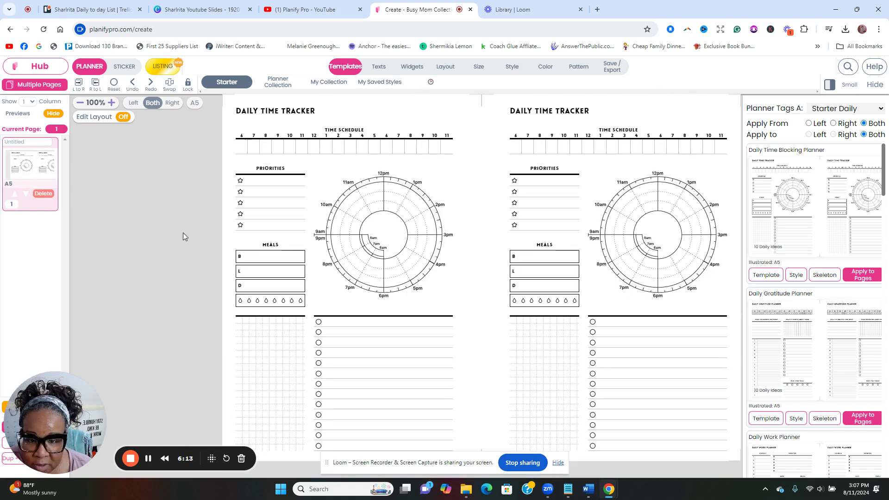
scroll(226, 179, "up", 1)
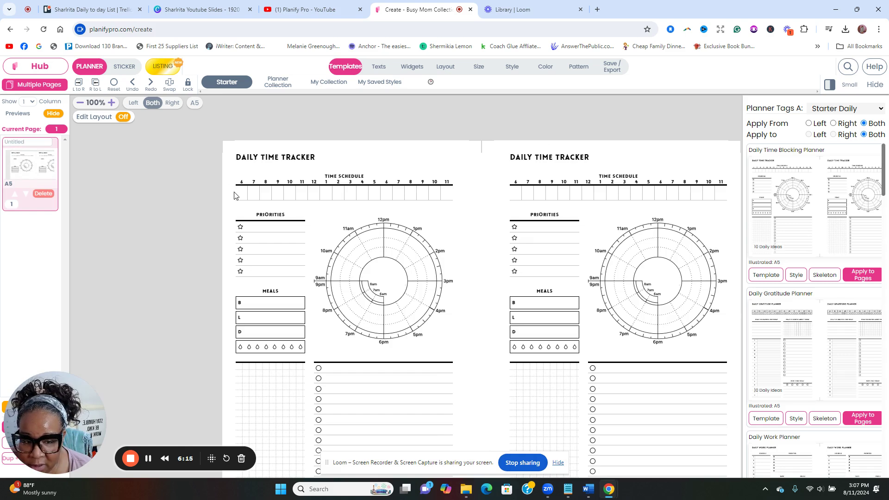
scroll(234, 196, "down", 1)
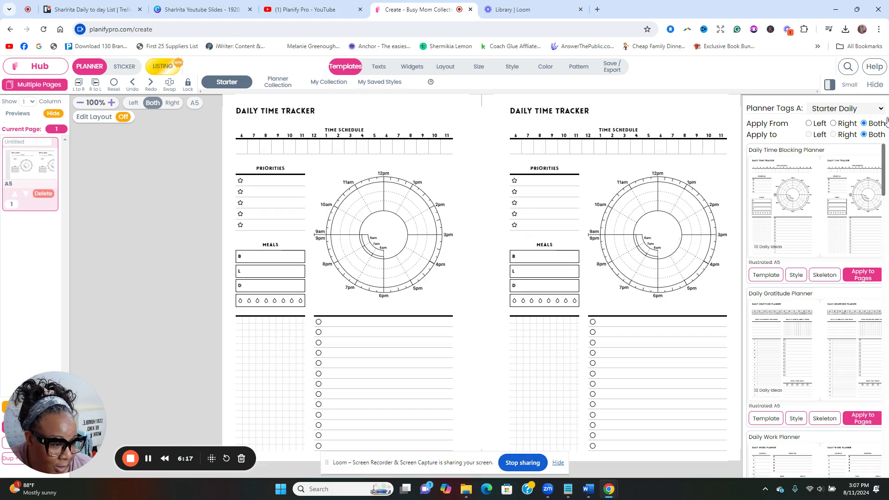
scroll(829, 217, "down", 8)
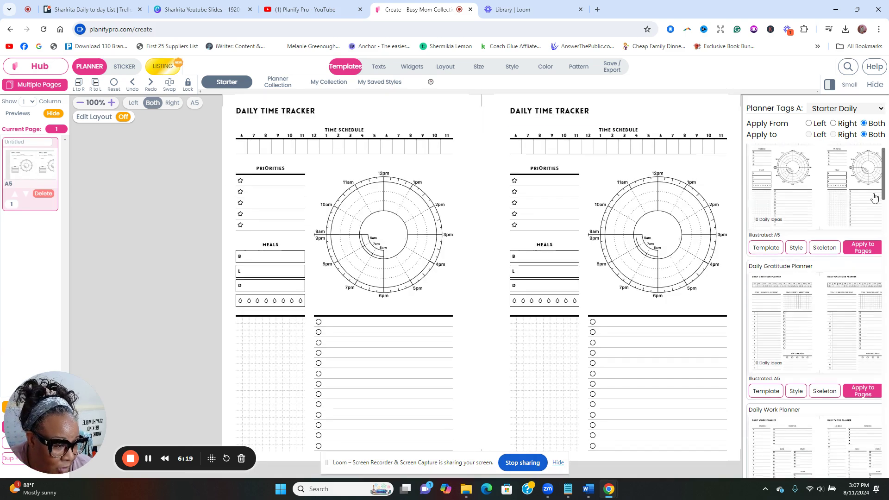
scroll(787, 250, "down", 2)
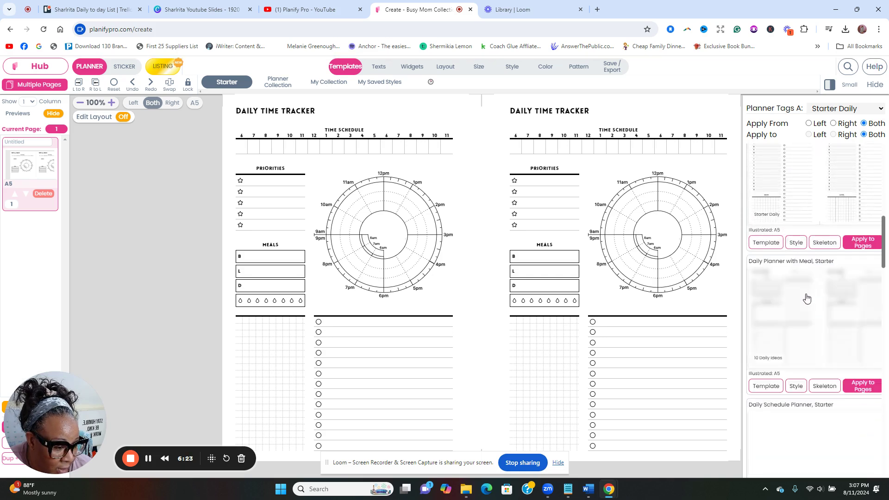
scroll(817, 414, "down", 1)
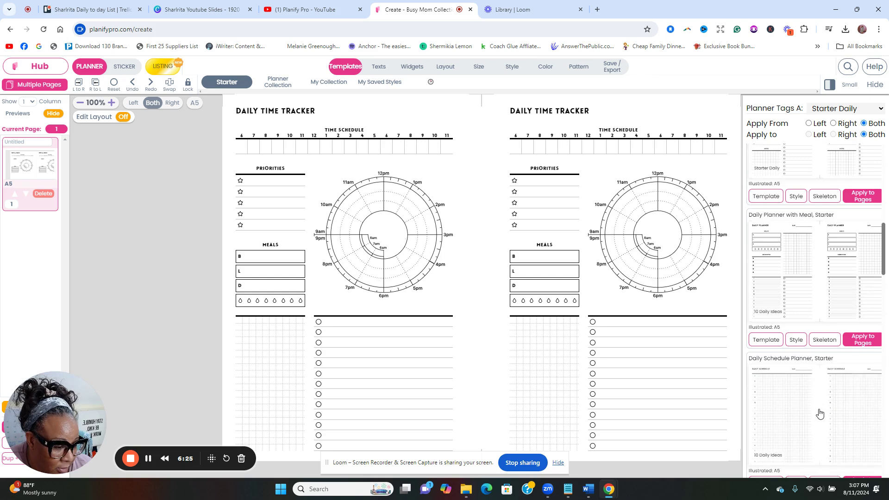
scroll(819, 407, "down", 2)
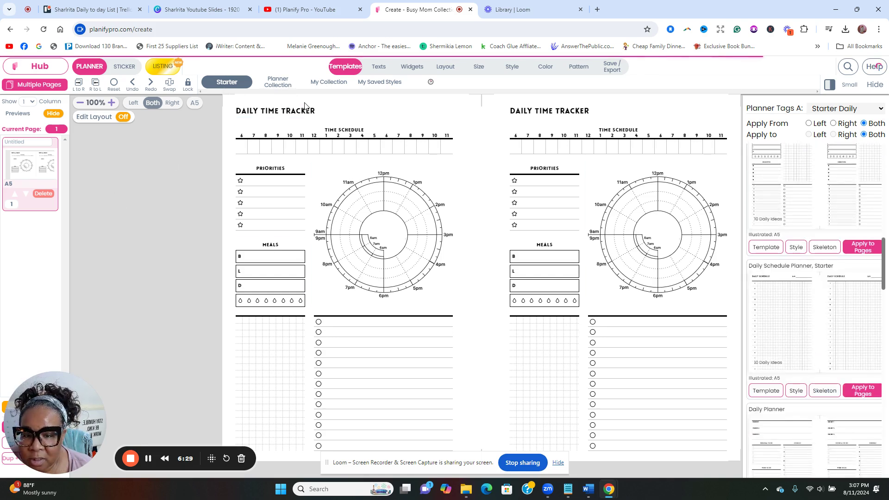
- Browse the Planner Collection templates, then check the empty My Collection
left_click(264, 85)
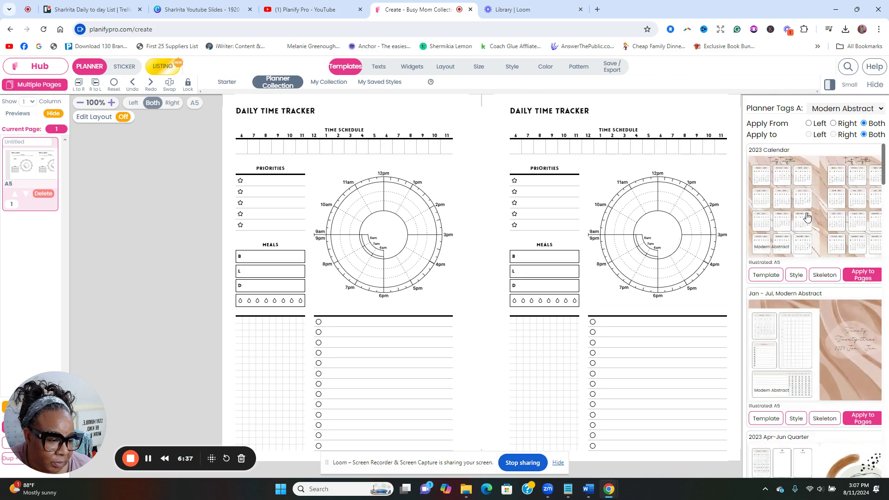
scroll(810, 223, "down", 5)
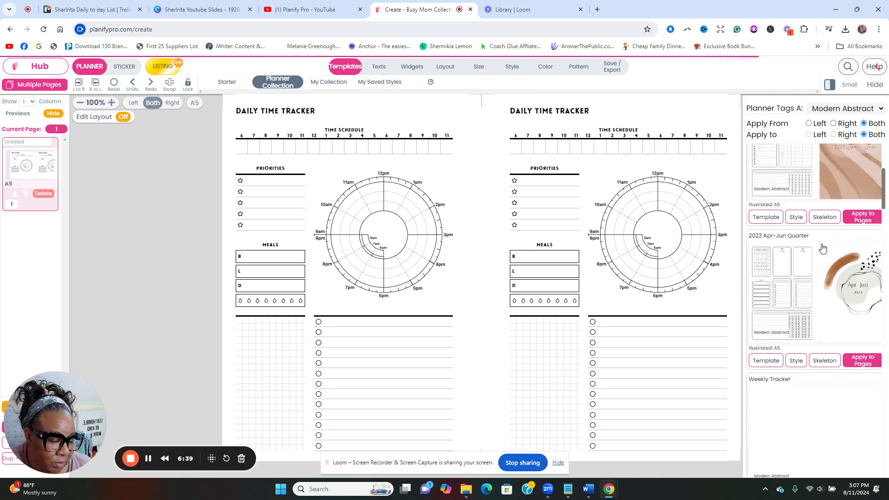
scroll(821, 248, "down", 4)
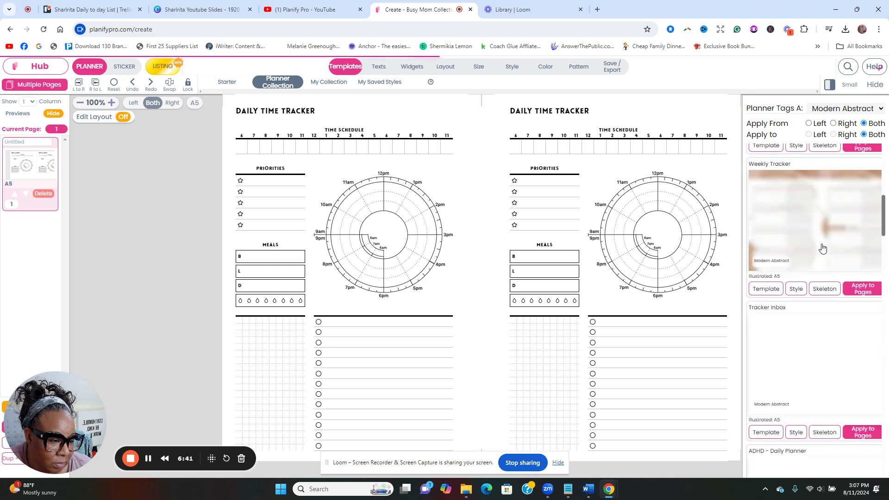
left_click(337, 82)
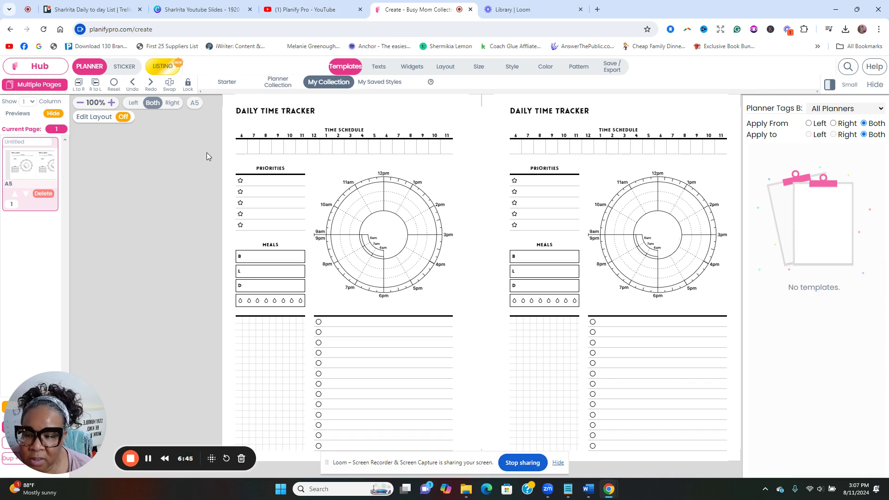
- Go back to Starter, then browse the sticker packs down to Silhouettes in Bloom
left_click(234, 83)
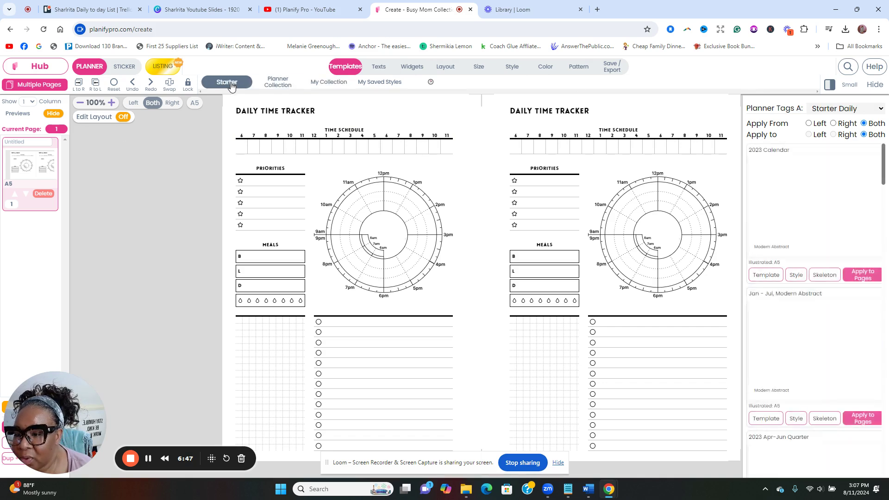
left_click(123, 68)
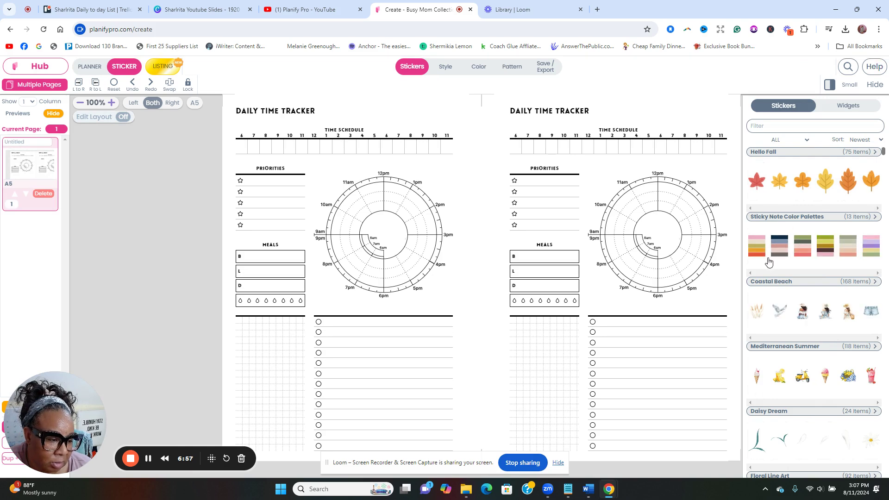
scroll(852, 266, "down", 1)
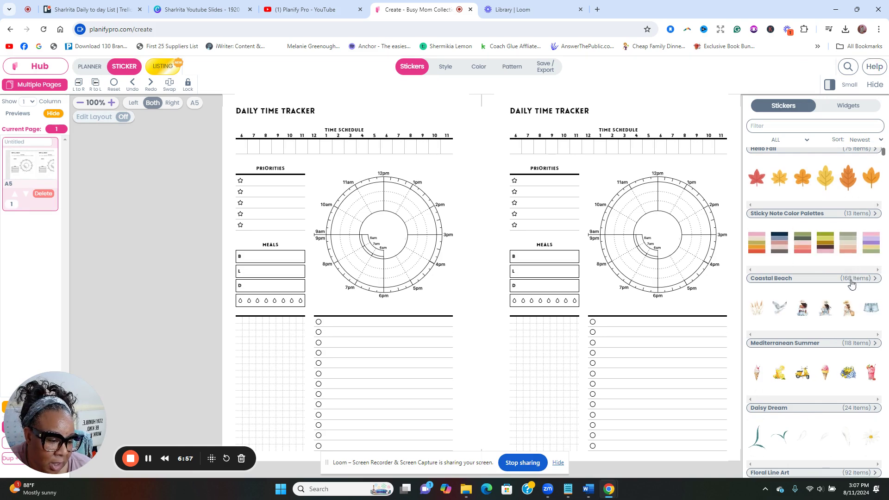
scroll(851, 278, "down", 4)
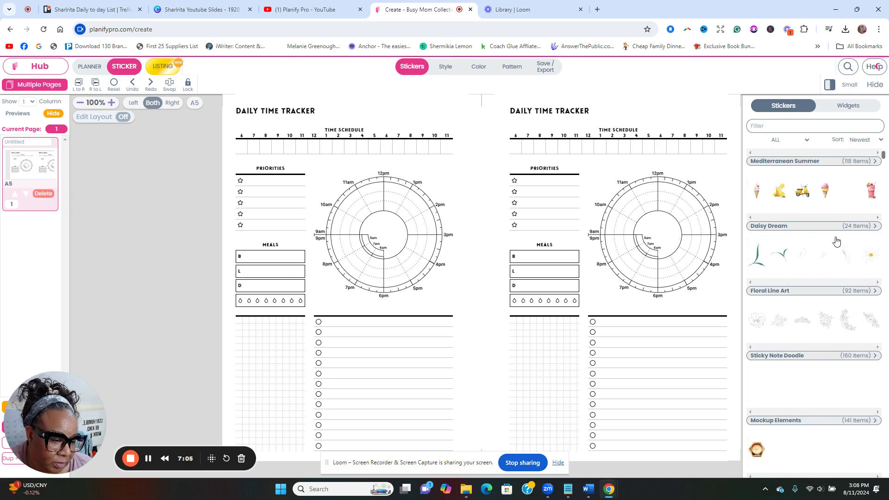
scroll(837, 243, "down", 1)
scroll(837, 242, "down", 2)
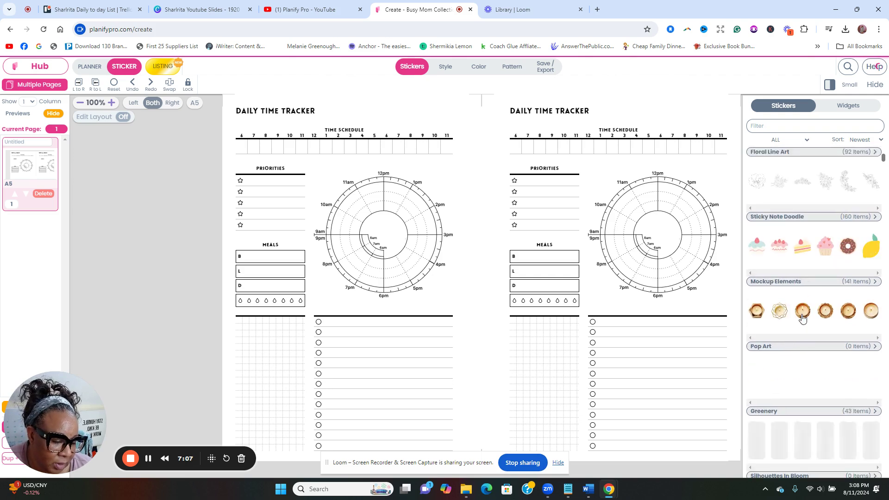
scroll(801, 313, "down", 2)
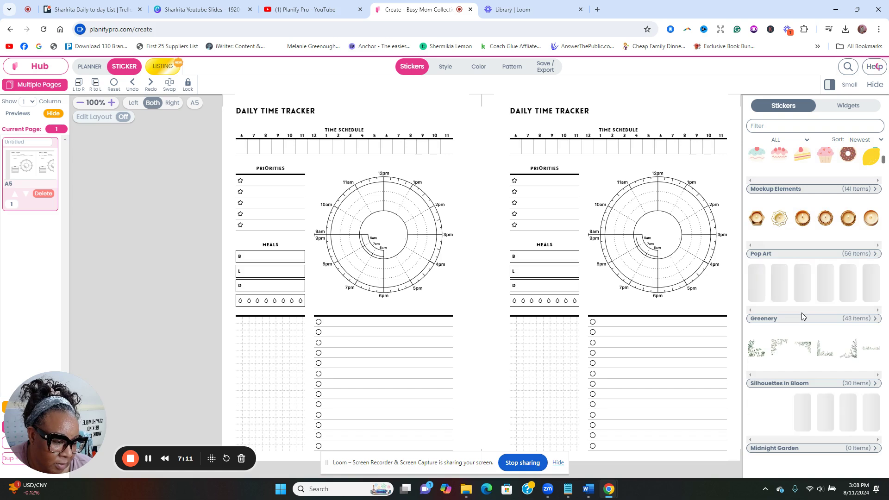
scroll(802, 313, "down", 2)
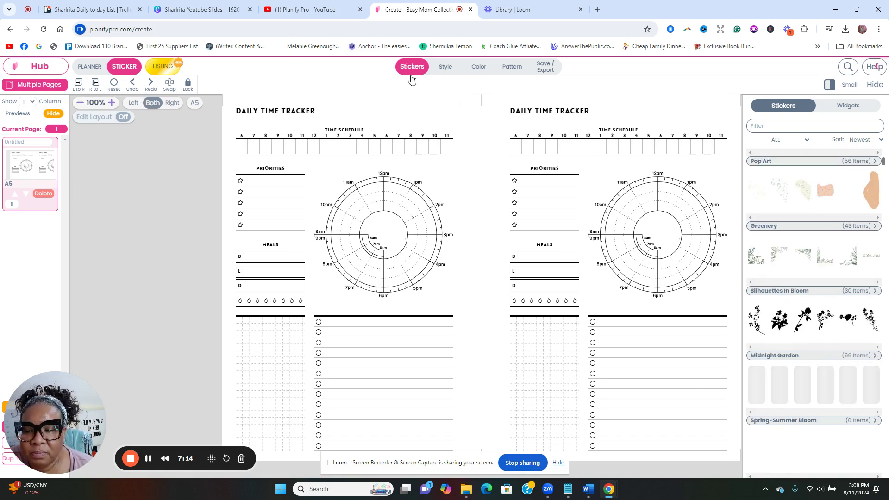
- Give the left page a two-panel layout with a small clock above the time schedule
left_click(48, 86)
left_click(87, 67)
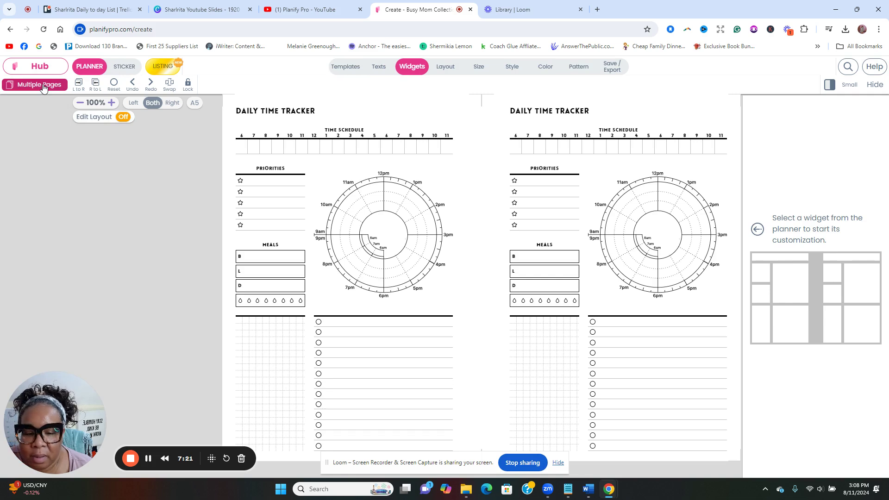
left_click(445, 67)
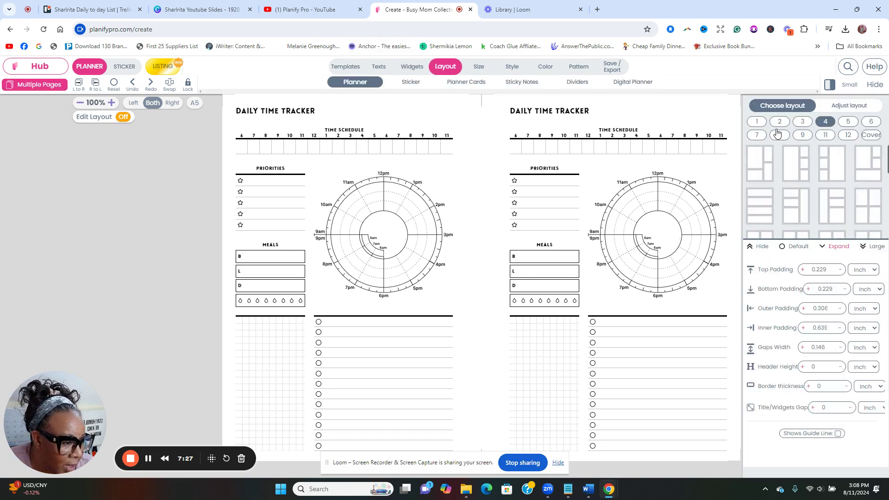
left_click(797, 167)
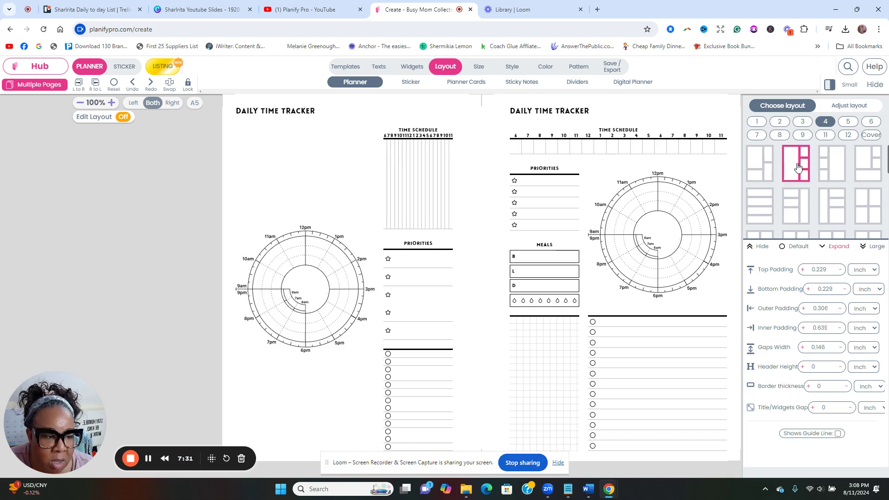
left_click(758, 122)
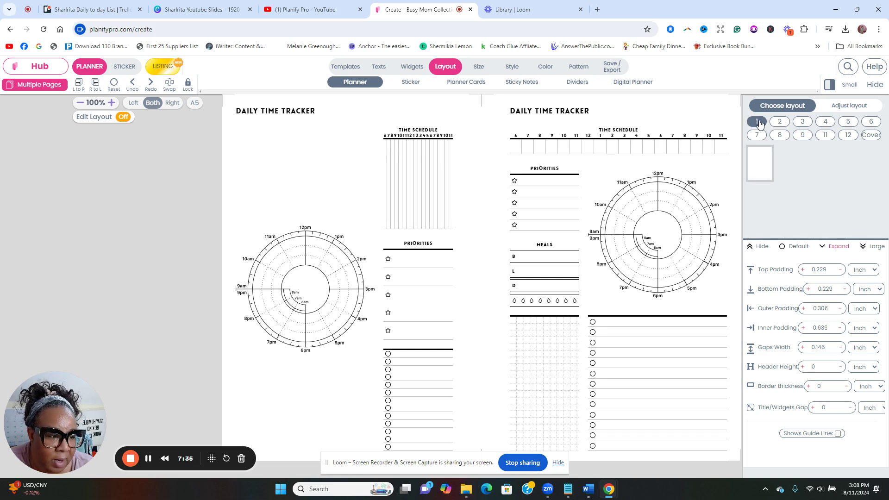
left_click(780, 122)
left_click(806, 176)
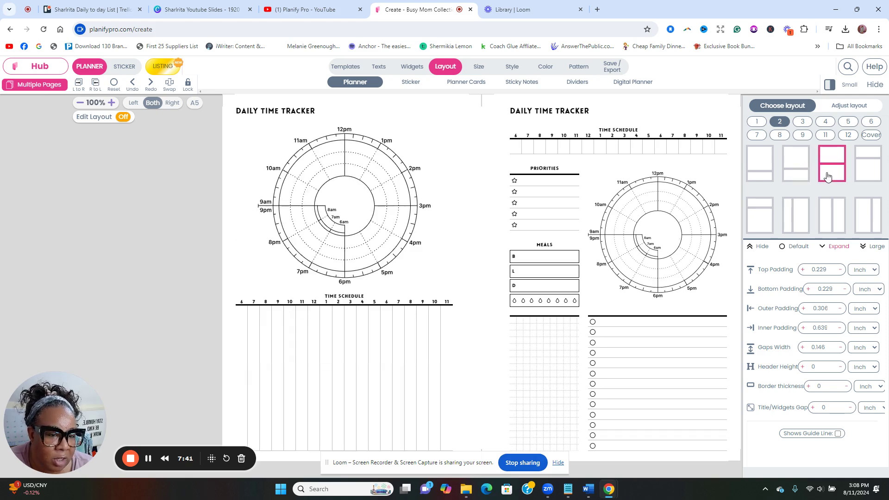
left_click(868, 170)
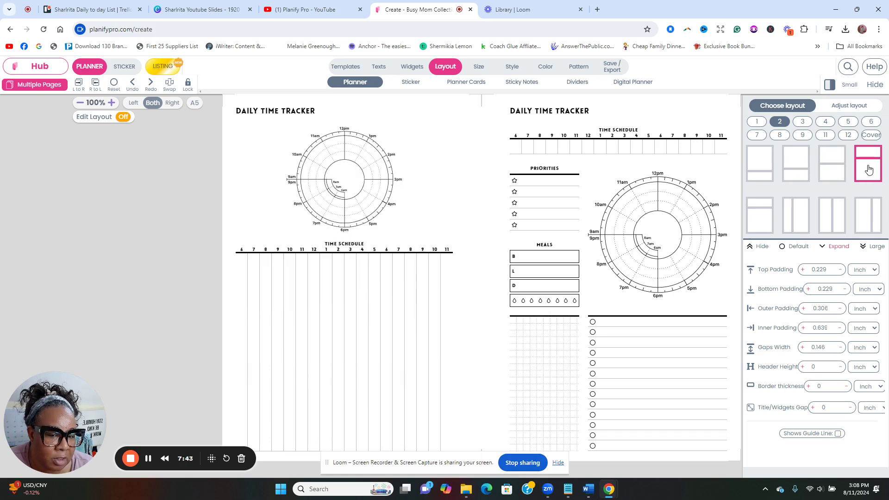
left_click(479, 70)
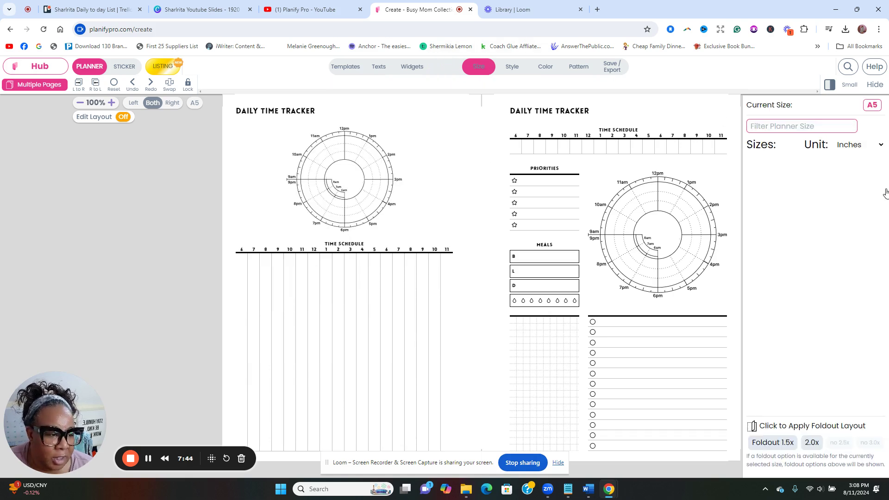
- Filter sizes to Digital Planner and choose Amazon KDP's 6x9 No Bleed page size
left_click(818, 126)
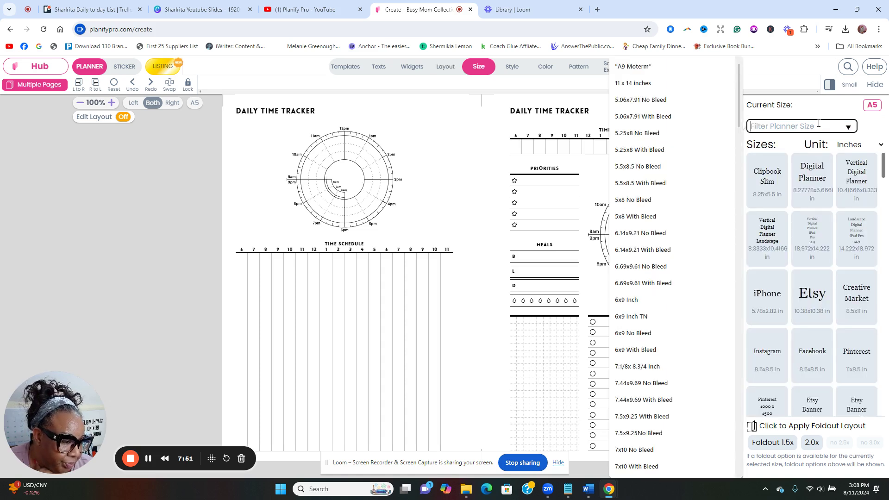
left_click(815, 188)
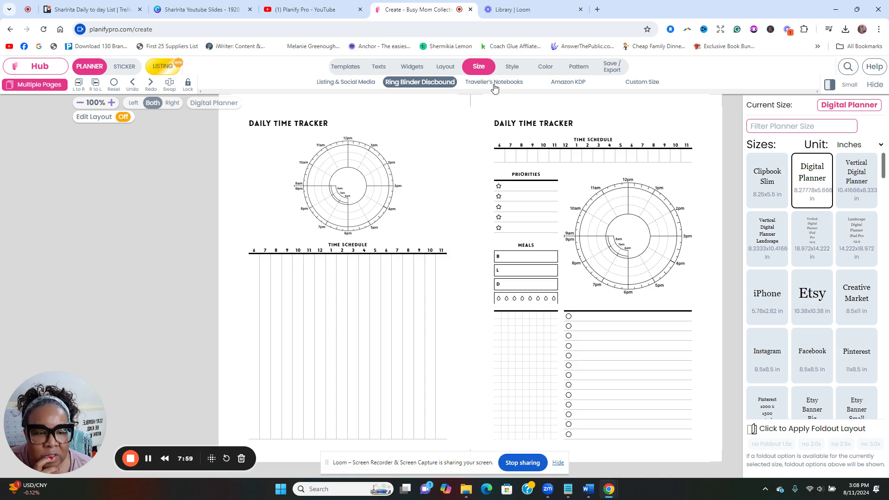
left_click(581, 83)
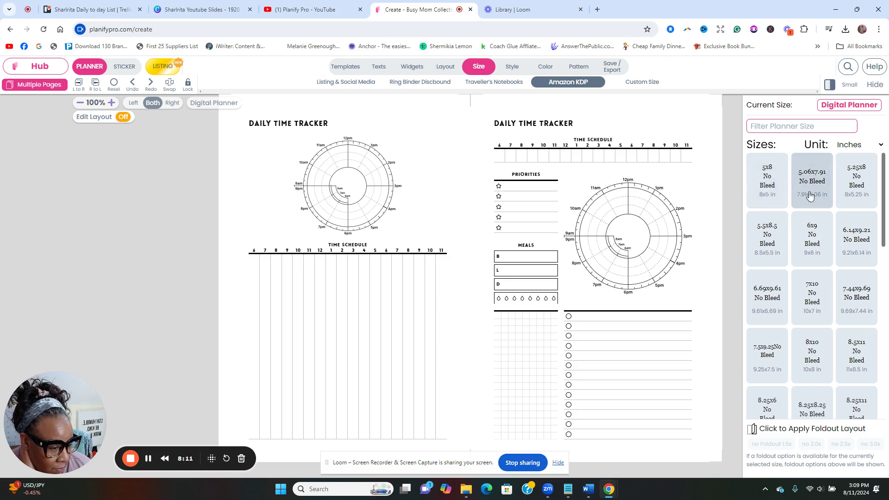
left_click(812, 245)
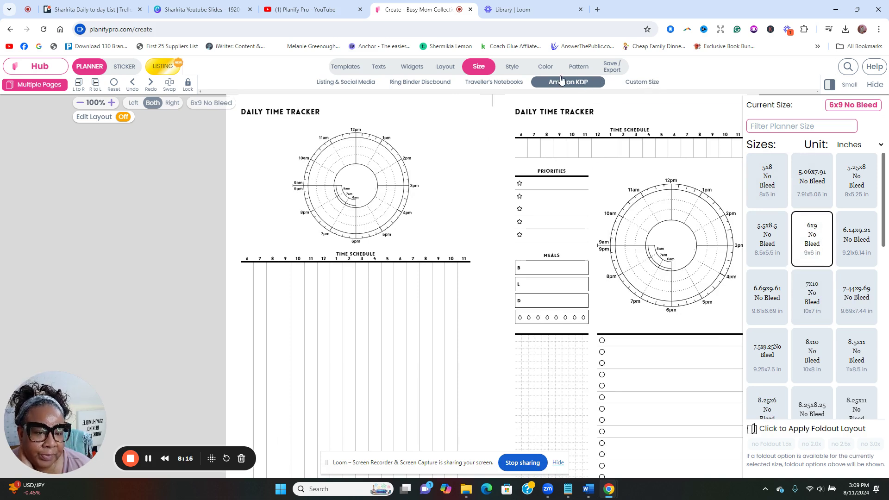
- Switch all widgets to the Bold 3D widget style
left_click(512, 68)
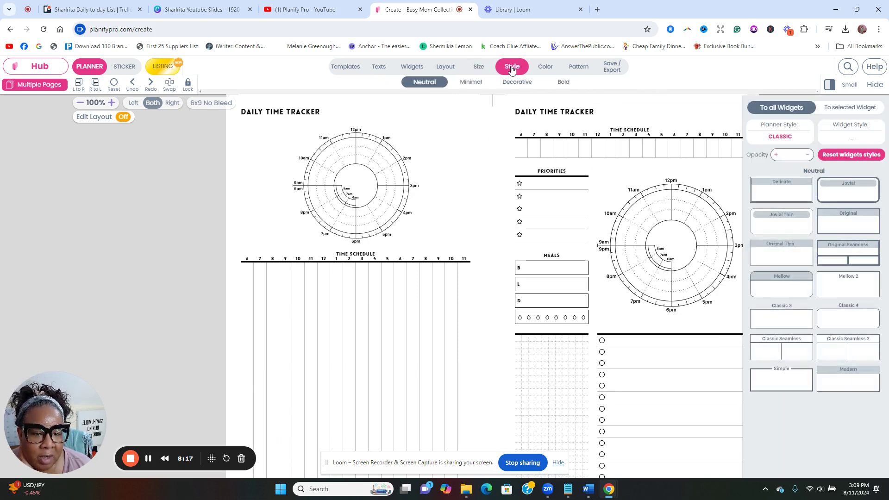
left_click(479, 84)
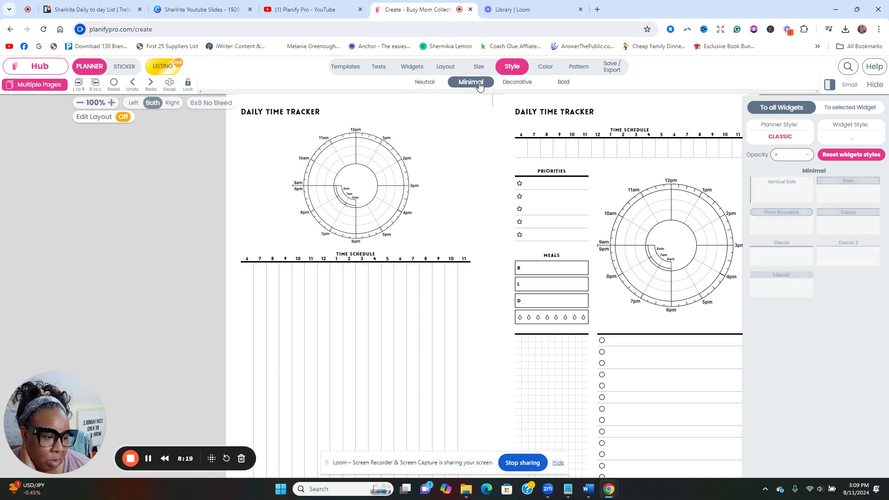
left_click(517, 85)
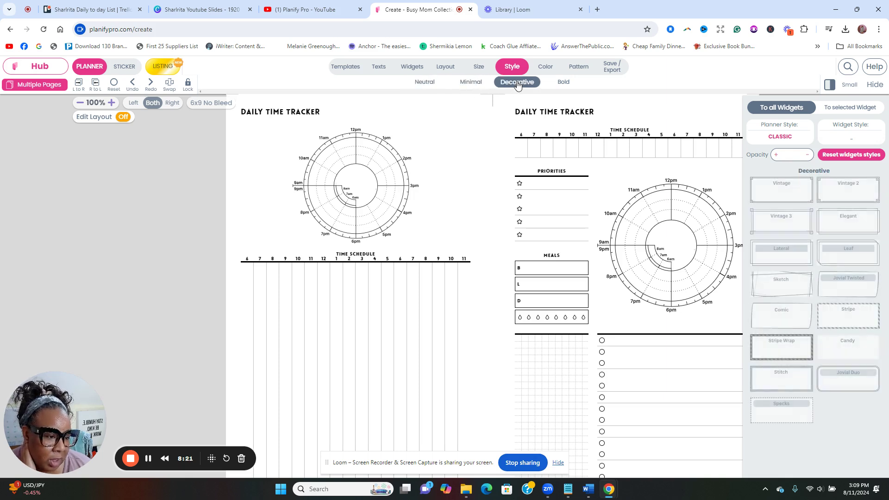
left_click(577, 83)
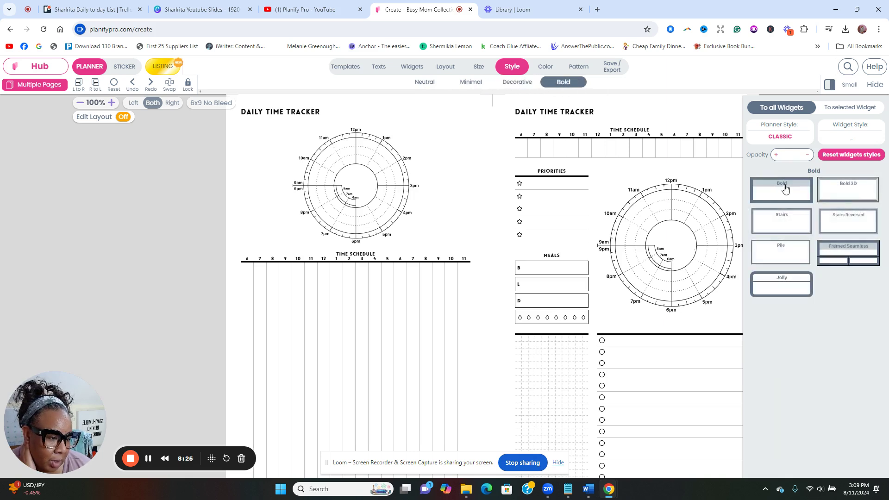
left_click(784, 188)
left_click(847, 191)
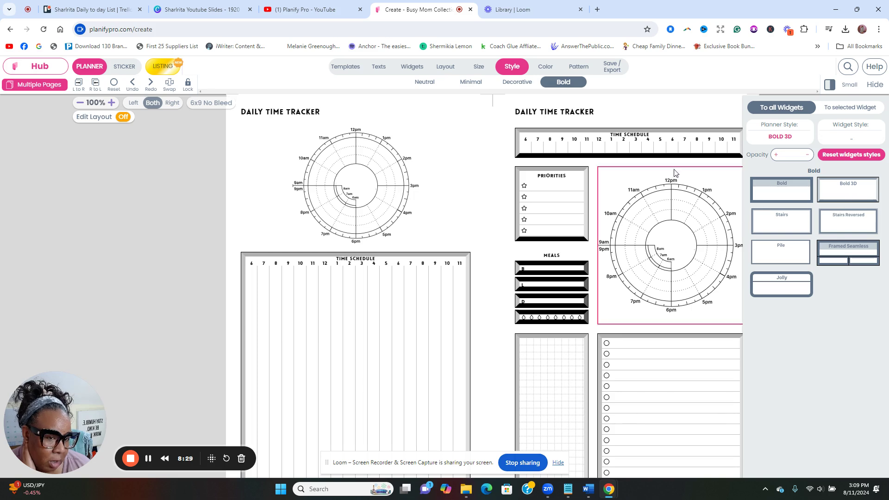
- Apply a palette generated from the pink floral palette: #4C5B61, #ECDFEB and #C86A90
left_click(546, 67)
scroll(806, 240, "down", 2)
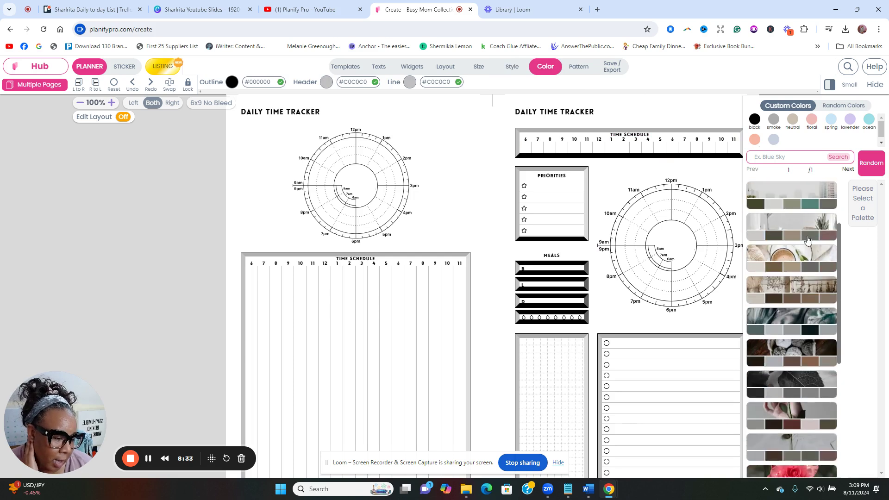
left_click(779, 200)
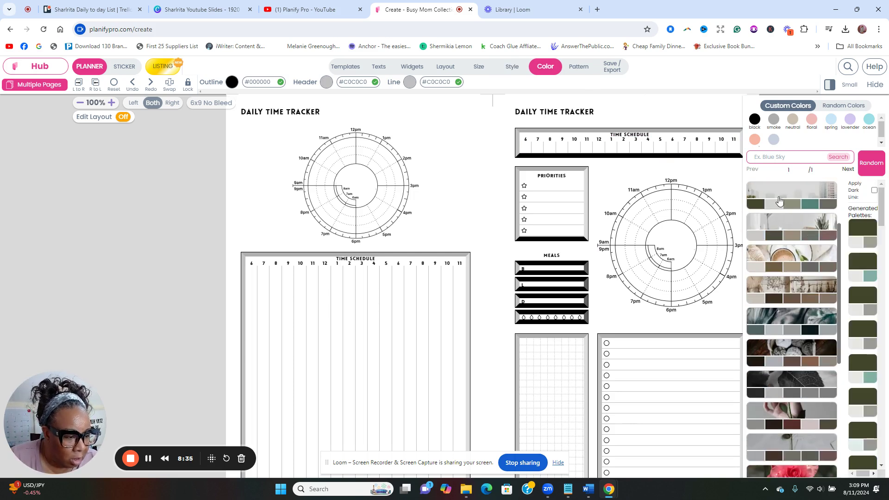
left_click(813, 209)
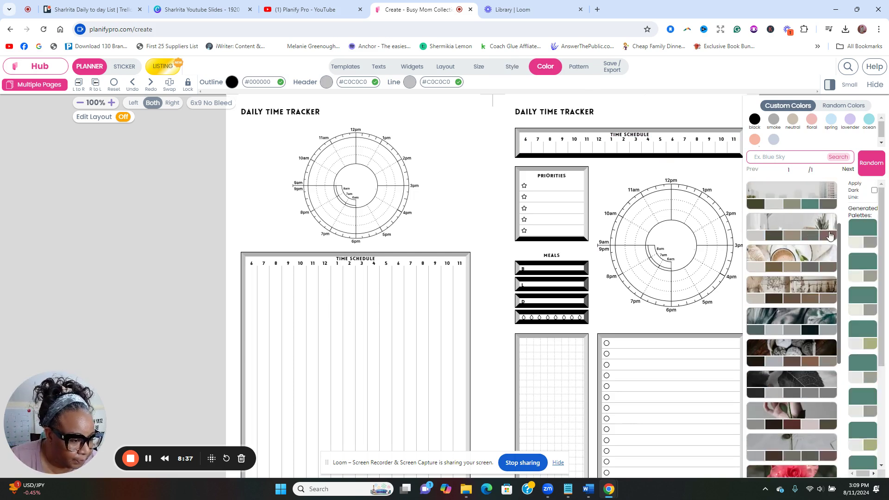
left_click(780, 208)
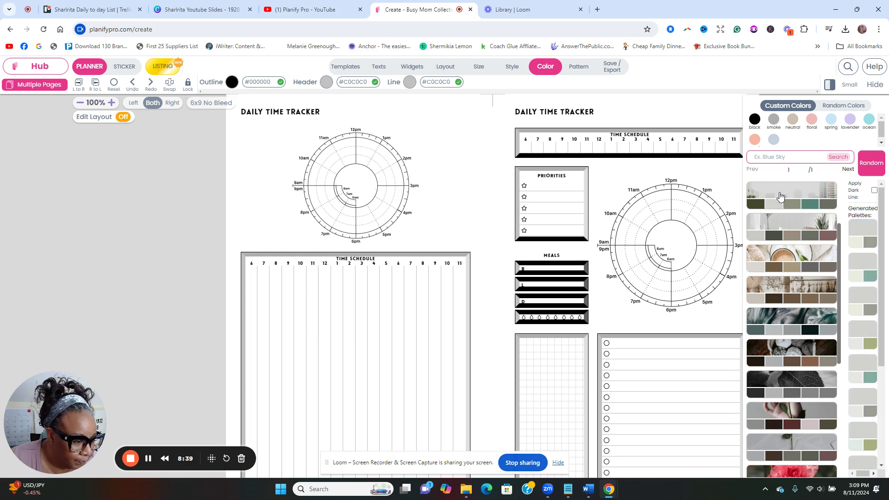
left_click(781, 196)
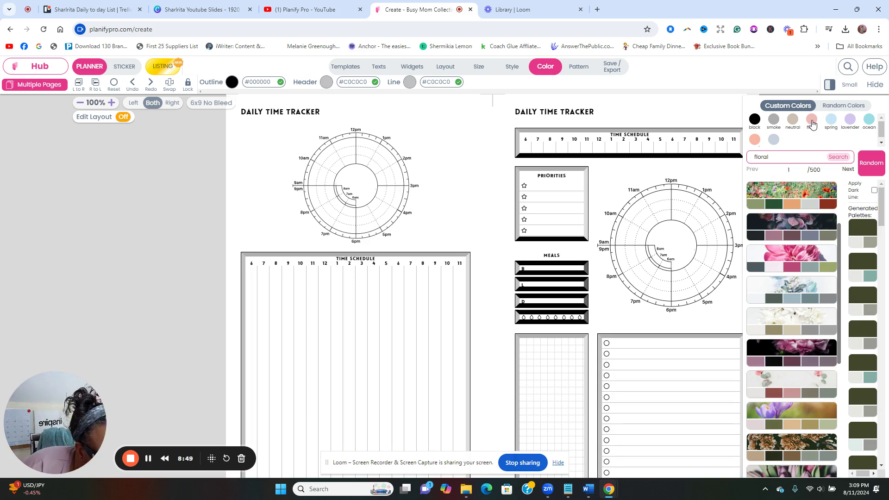
left_click(789, 257)
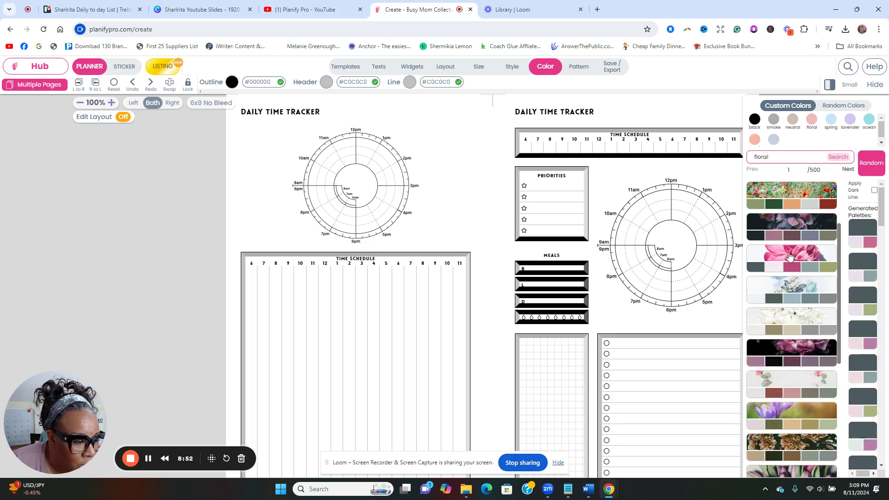
left_click(871, 233)
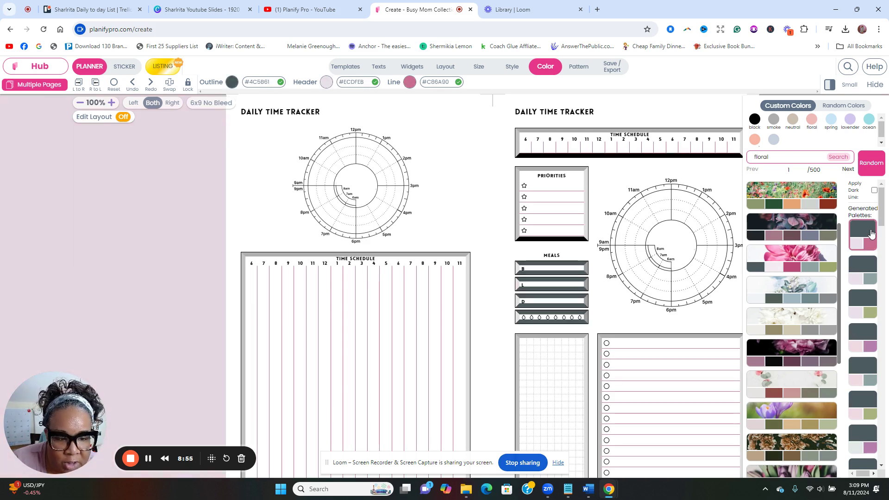
scroll(823, 227, "down", 5)
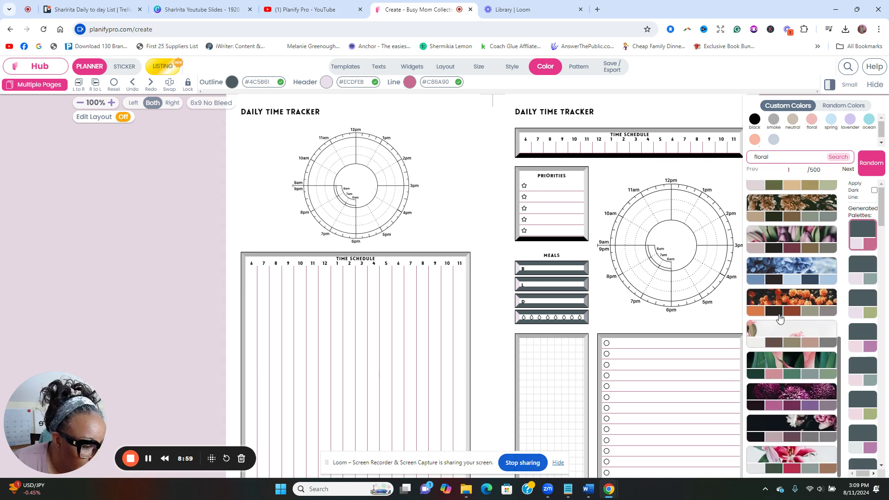
scroll(779, 318, "up", 5)
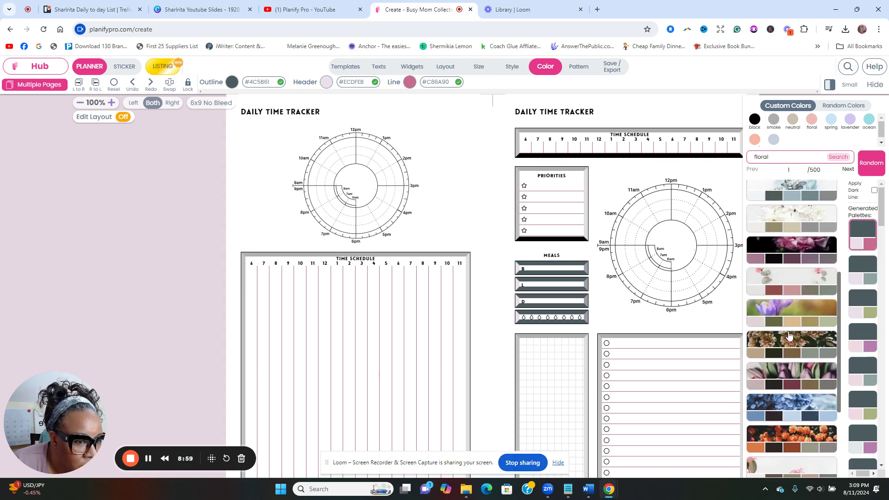
- Apply the grey Silhouette Bloom Nature Flower background pattern to both pages
left_click(578, 67)
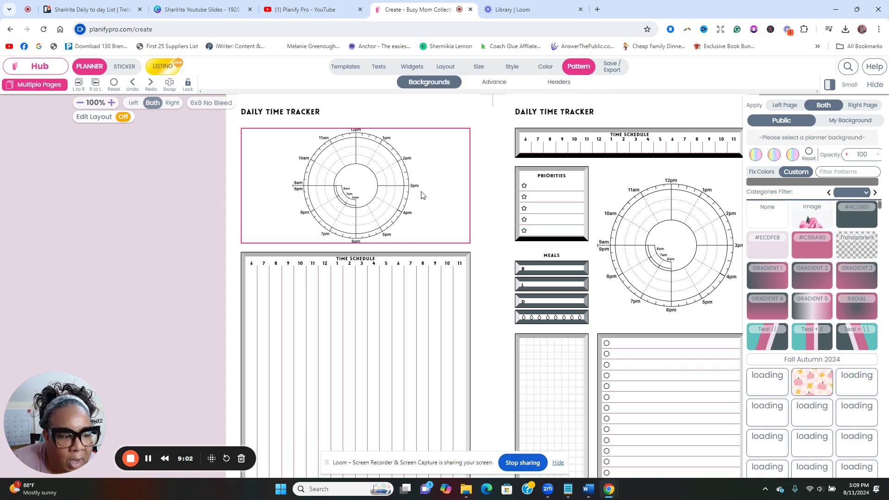
scroll(785, 358, "down", 1)
scroll(785, 358, "down", 3)
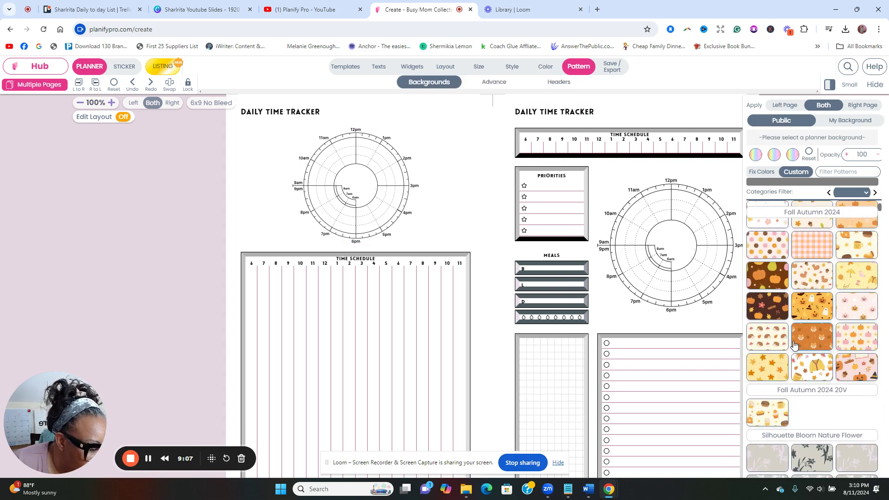
scroll(793, 345, "down", 5)
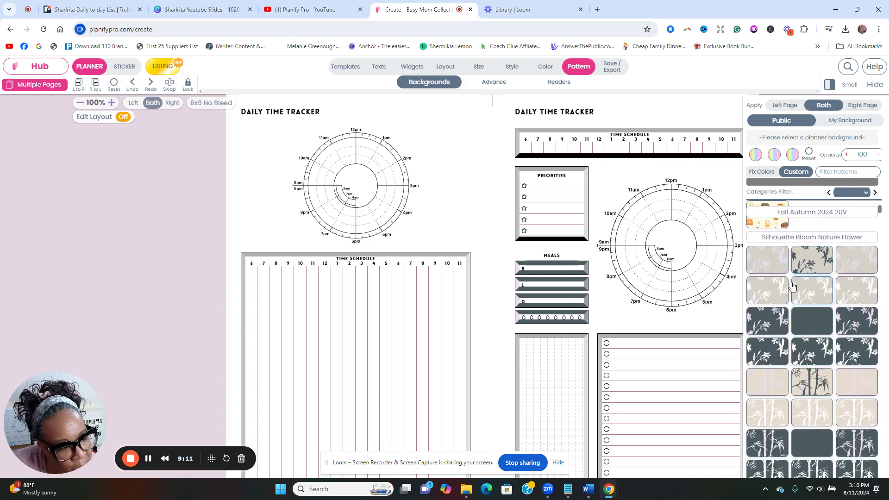
scroll(792, 285, "down", 2)
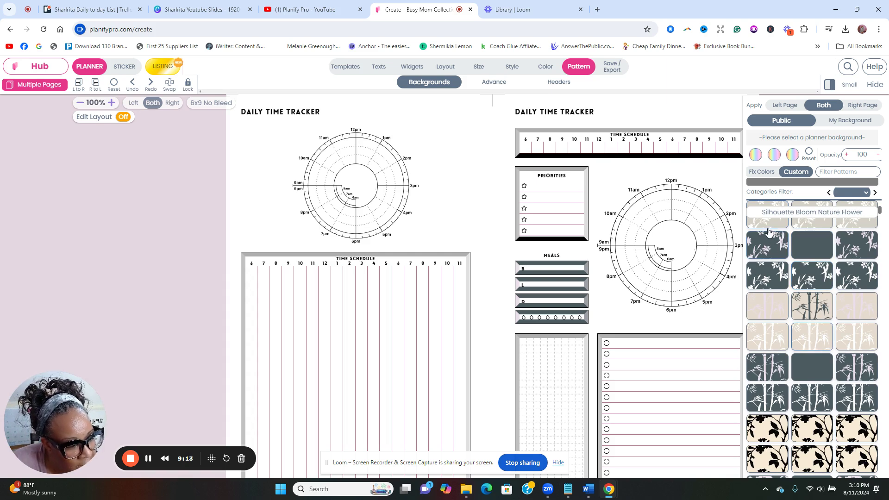
scroll(769, 233, "down", 3)
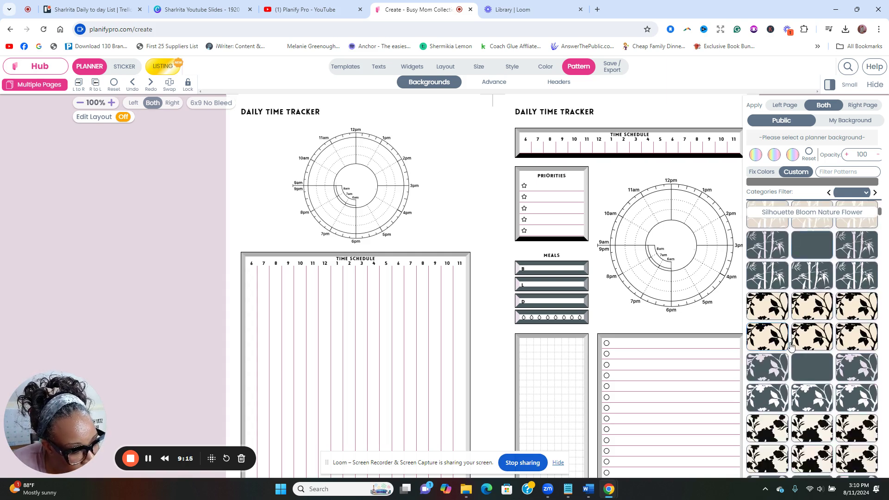
scroll(792, 347, "down", 5)
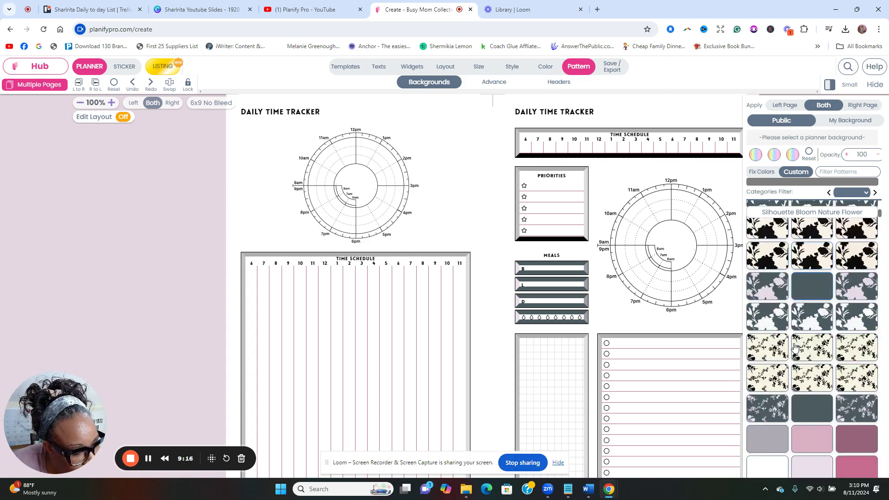
scroll(795, 346, "down", 3)
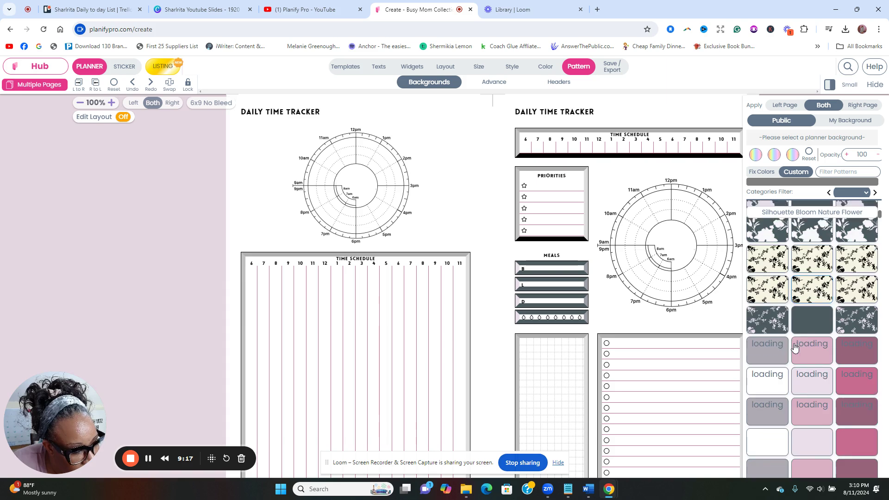
left_click(768, 316)
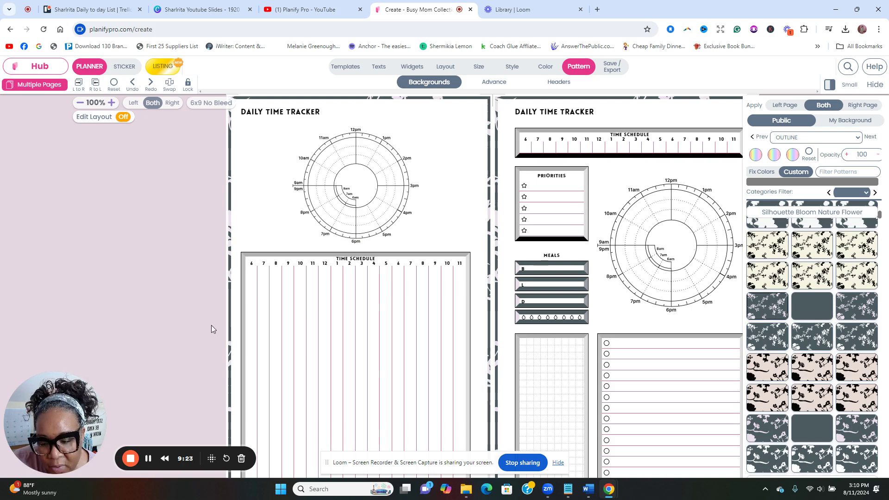
- Switch the pattern's Apply target to the right page only, then back to Both
scroll(210, 329, "down", 5)
scroll(210, 325, "up", 3)
scroll(212, 327, "down", 4)
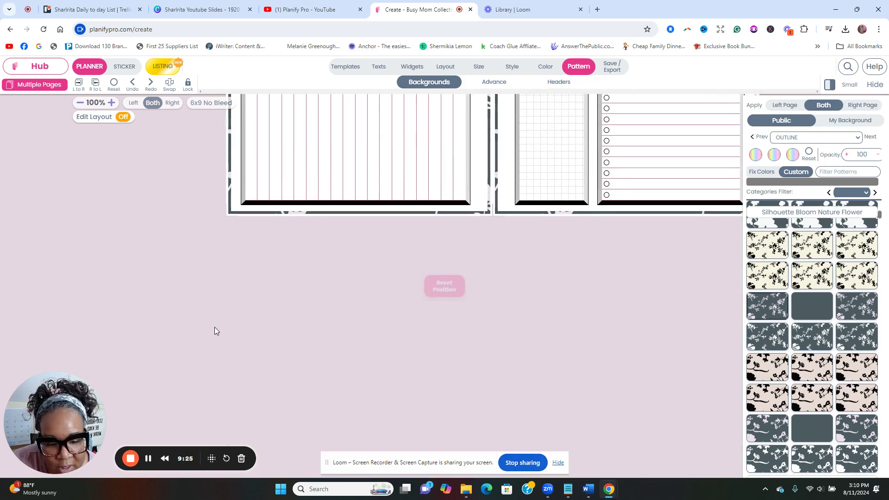
scroll(213, 324, "up", 10)
scroll(162, 217, "down", 3)
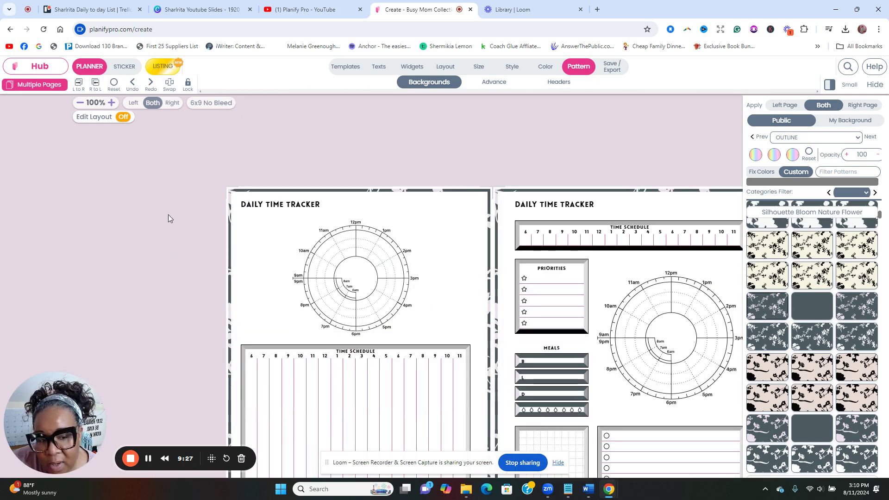
scroll(168, 216, "down", 1)
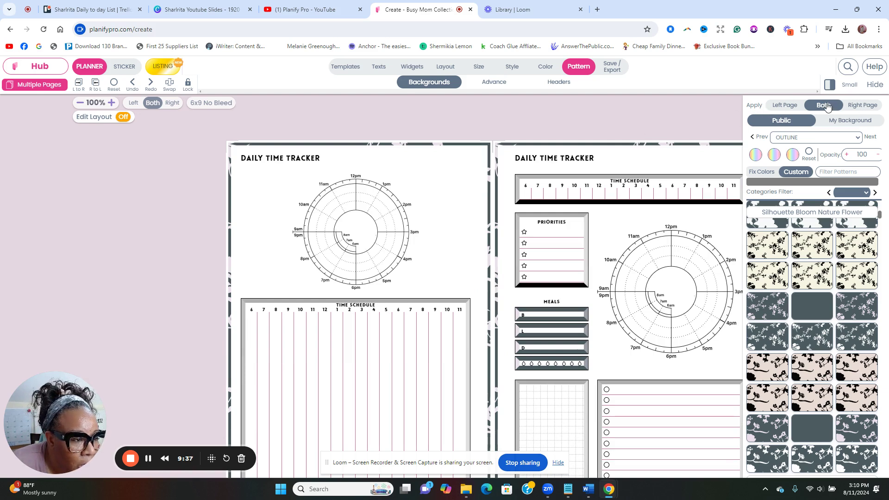
left_click(858, 106)
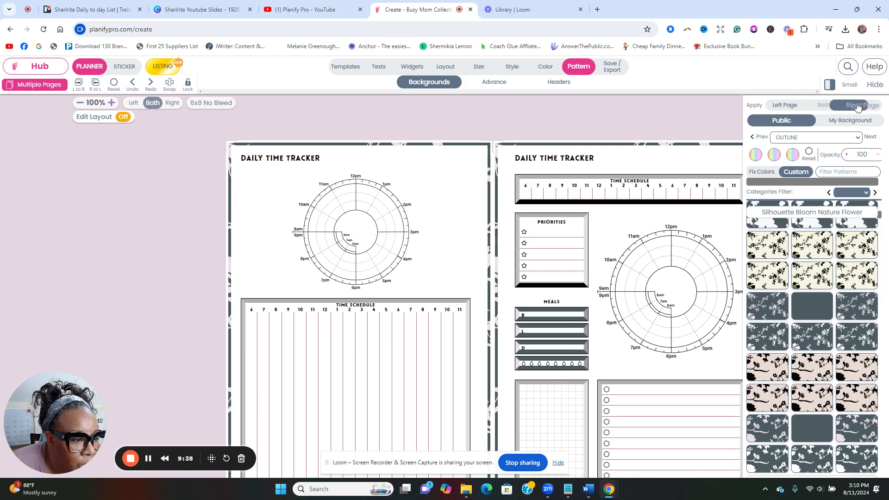
left_click(825, 105)
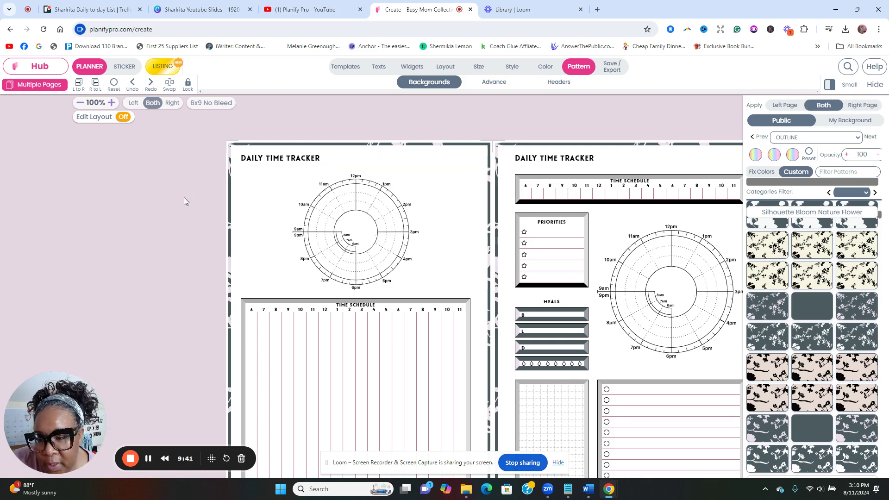
- Show page previews, choose Digital PDF export and try Generate PDF, dismissing the Pro Plan prompt
left_click(32, 83)
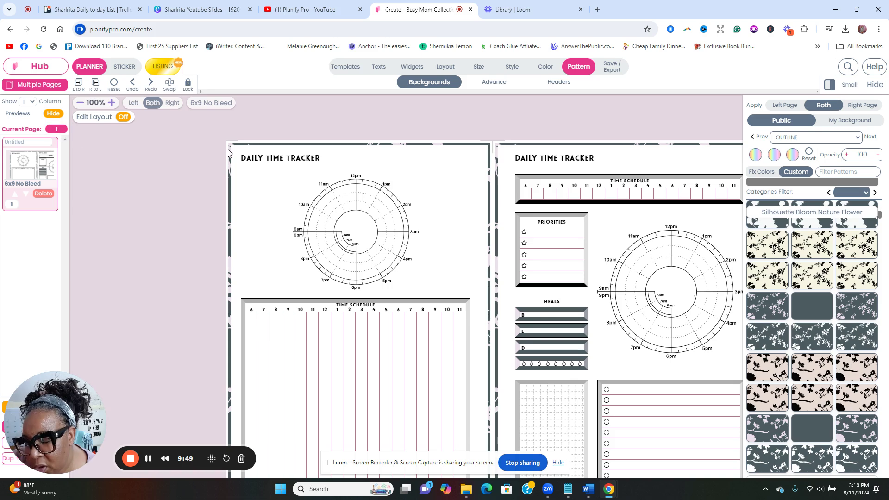
left_click(612, 69)
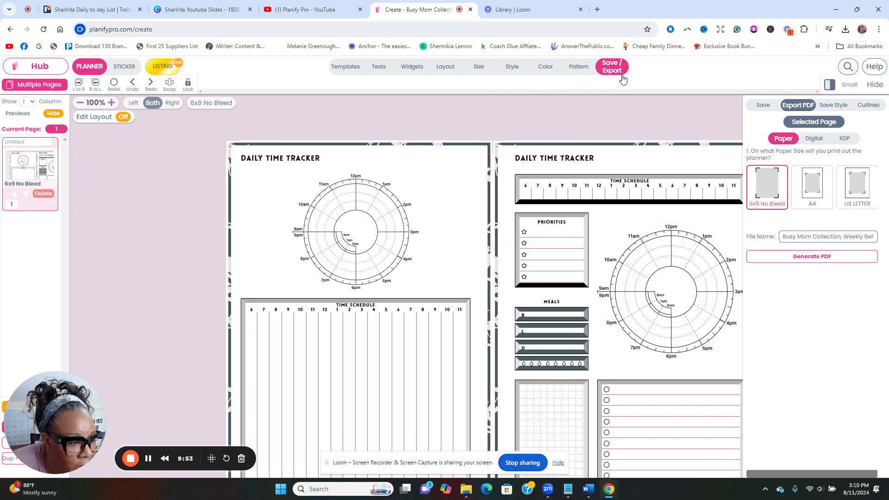
left_click(813, 139)
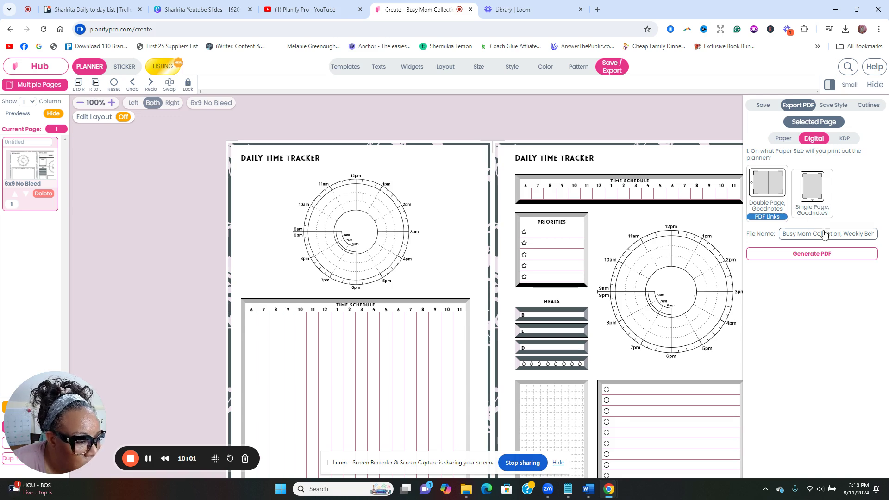
left_click(820, 255)
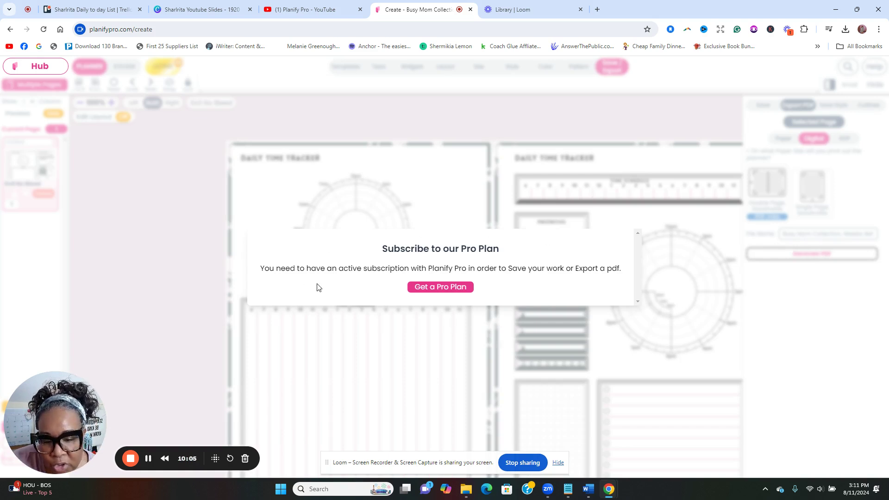
left_click(584, 124)
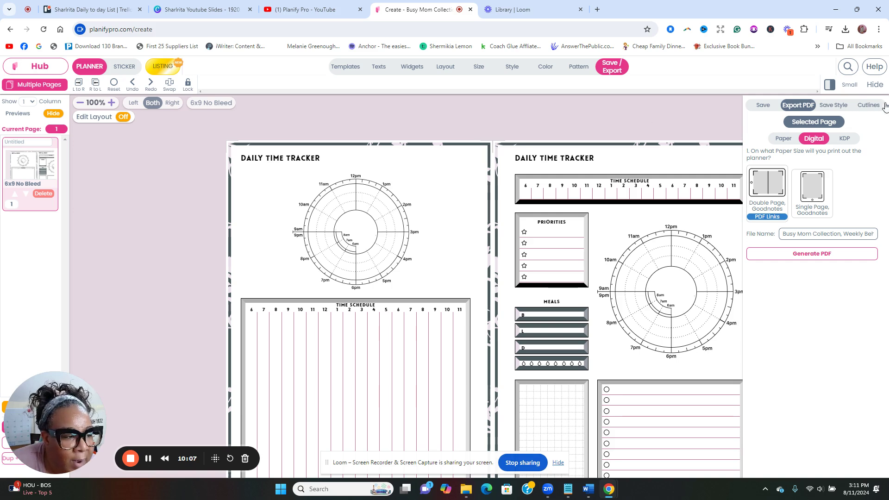
- Flip through the Pattern, Palette and Widget style options in the side panel
left_click(576, 69)
left_click(534, 68)
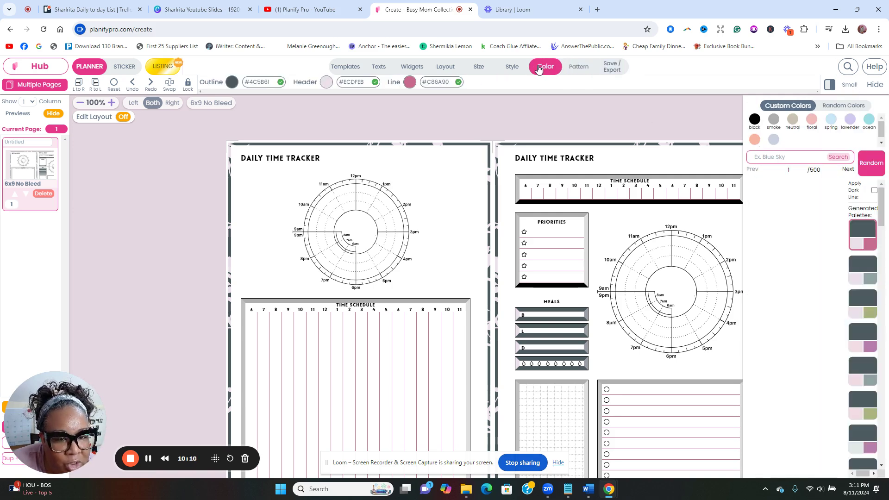
left_click(511, 66)
left_click(51, 114)
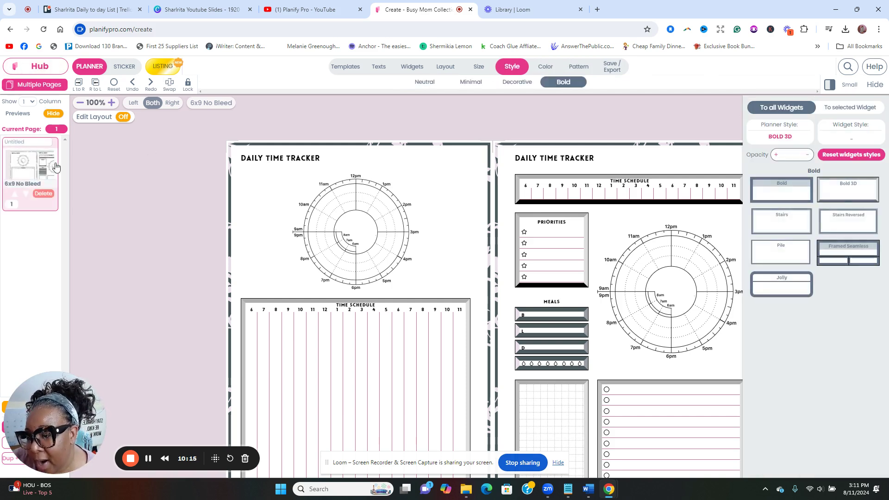
- Close the page thumbnails panel and bring up the site navigation menu
left_click_drag(47, 396, 75, 263)
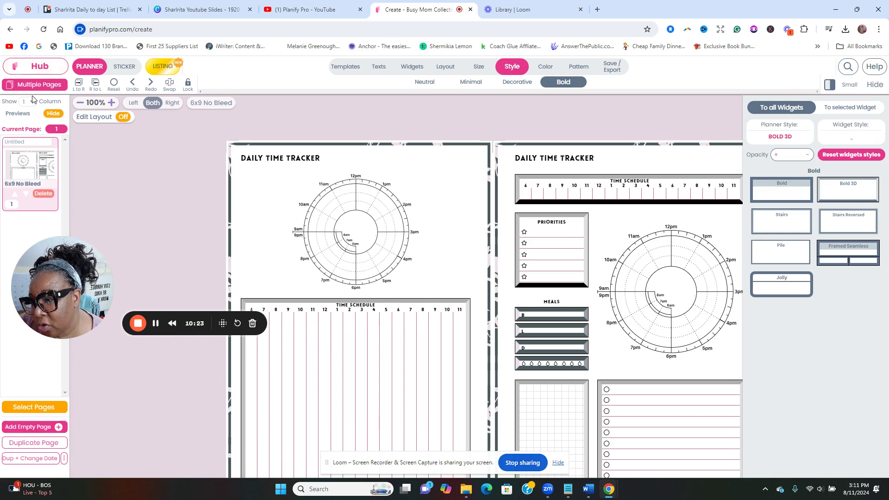
left_click(37, 84)
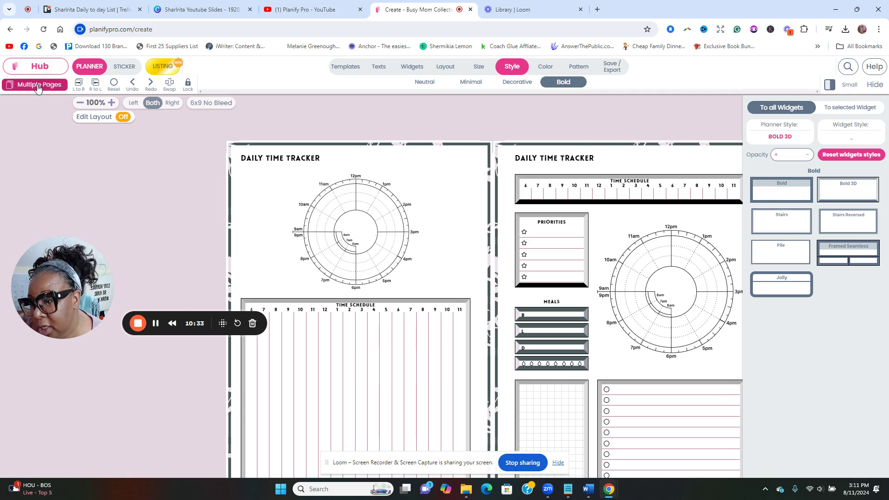
left_click(40, 66)
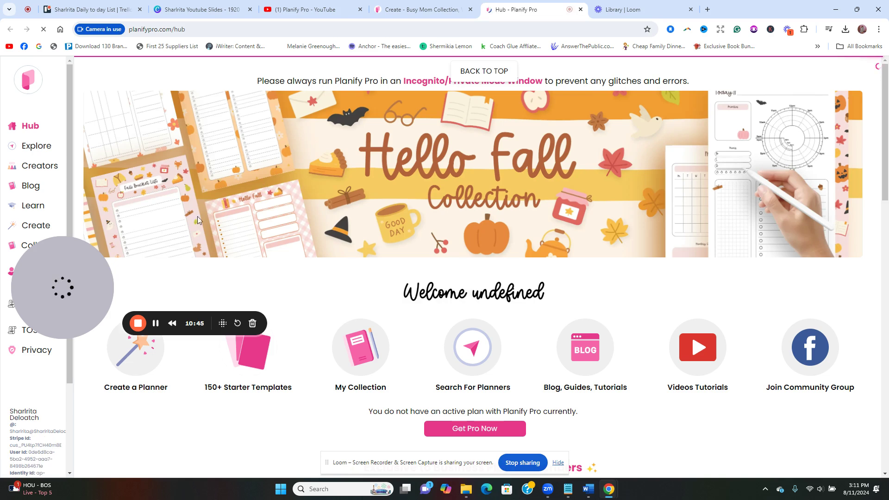
- Open Collection, then the Creators directory, and scroll through the creators and their collections
left_click_drag(77, 288, 174, 352)
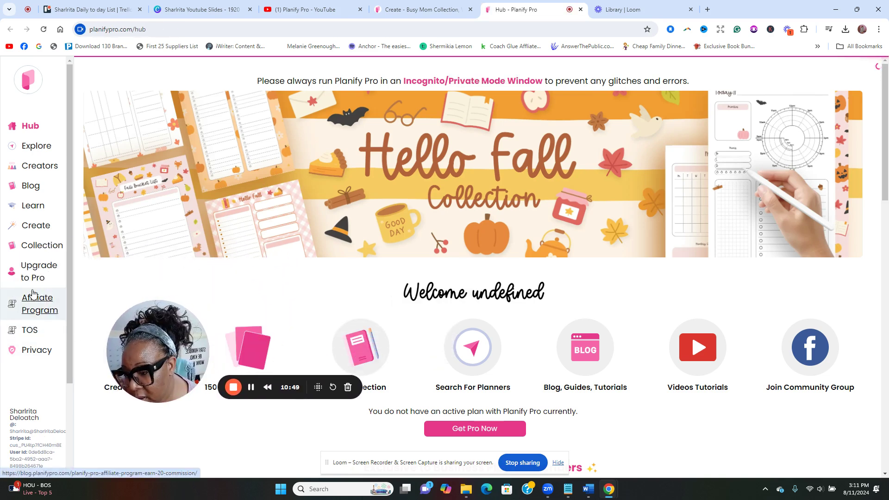
left_click(39, 245)
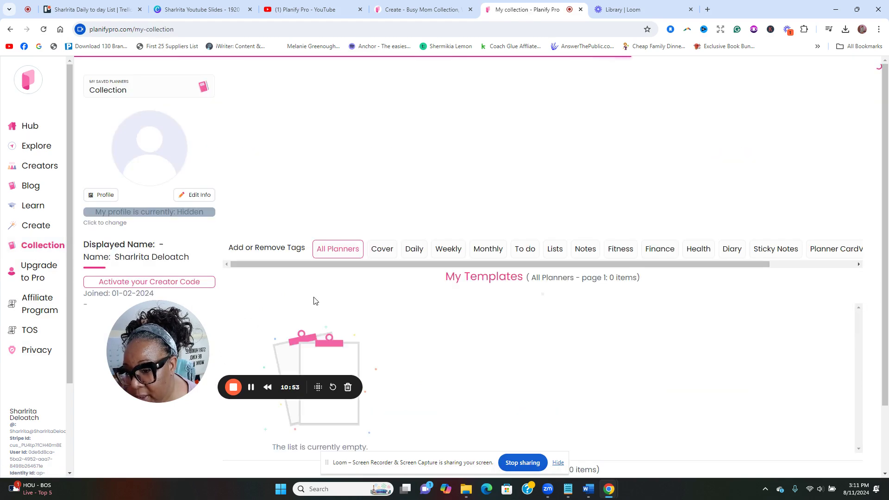
left_click(32, 168)
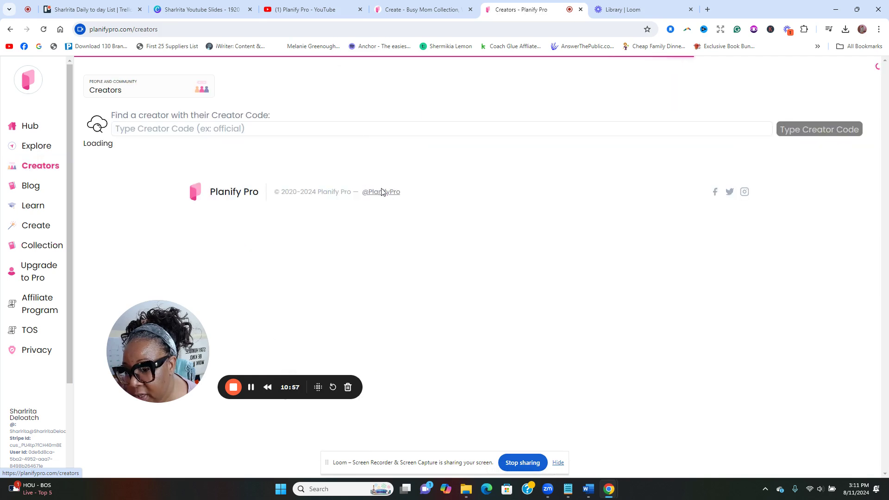
left_click_drag(177, 343, 75, 402)
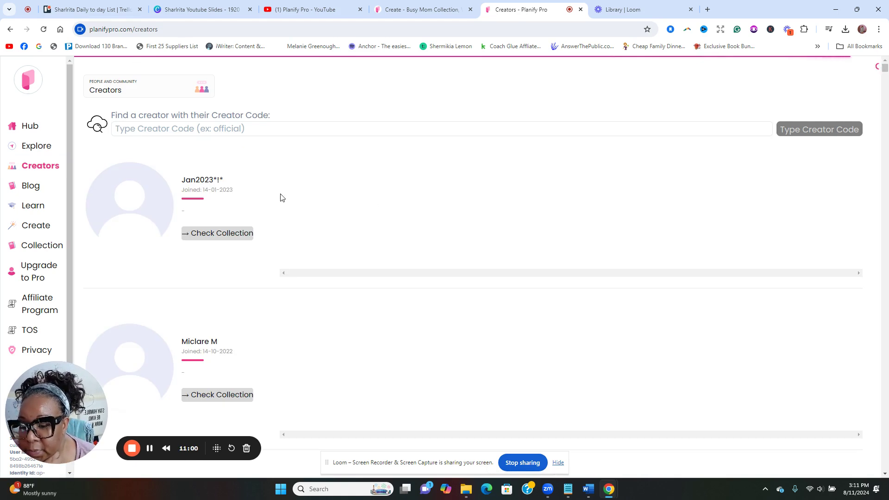
scroll(286, 200, "down", 6)
scroll(304, 218, "up", 5)
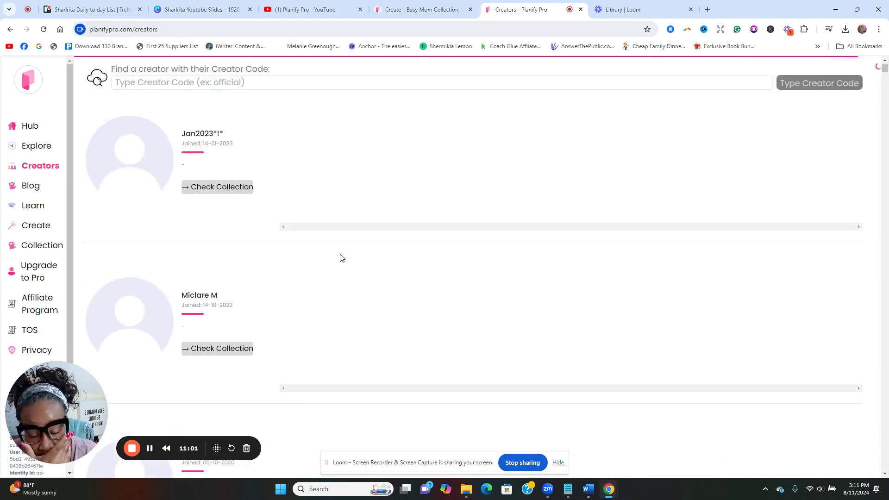
scroll(355, 252, "up", 1)
scroll(260, 243, "down", 1)
scroll(259, 243, "down", 5)
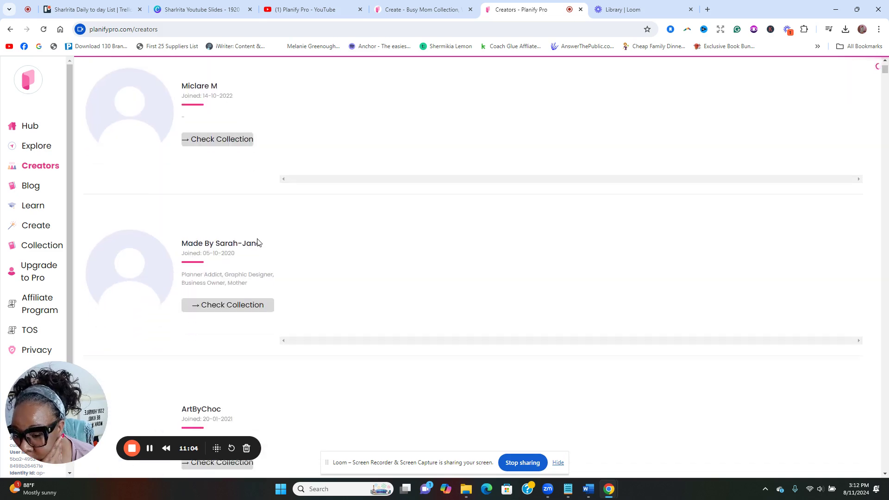
scroll(257, 241, "down", 6)
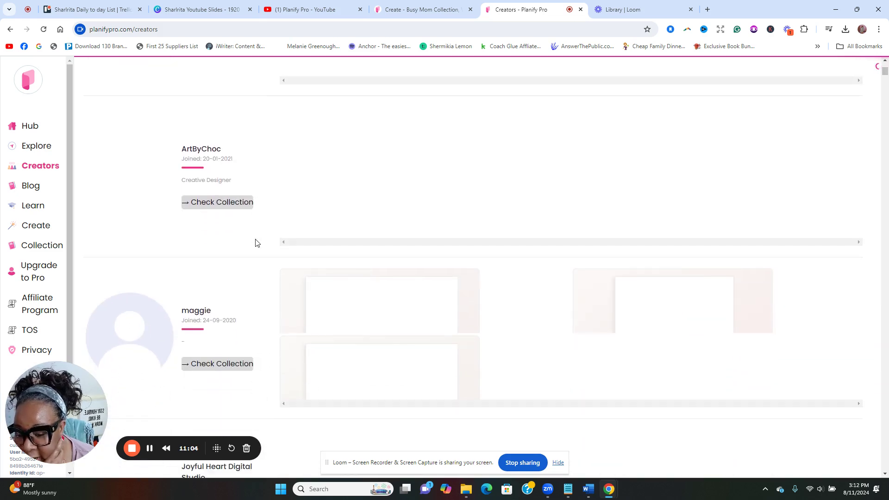
scroll(259, 278, "up", 12)
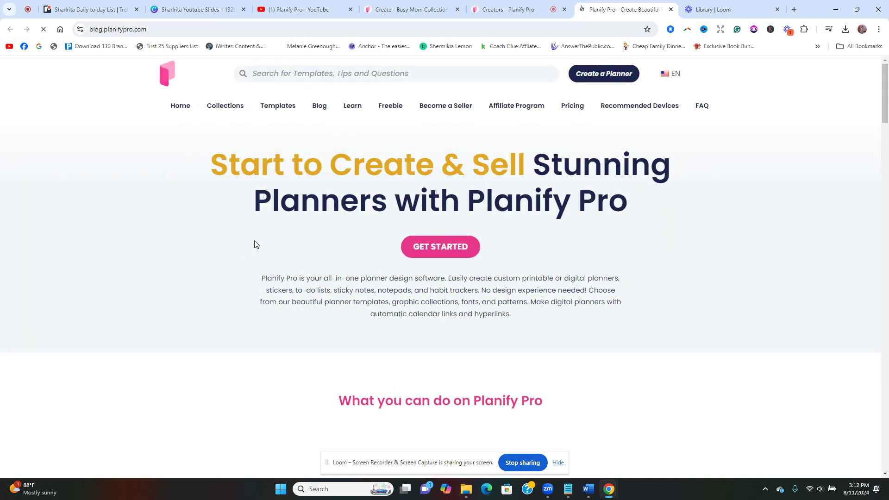
- Open the Widgets tutorials under Learn and scroll through them
scroll(342, 248, "down", 9)
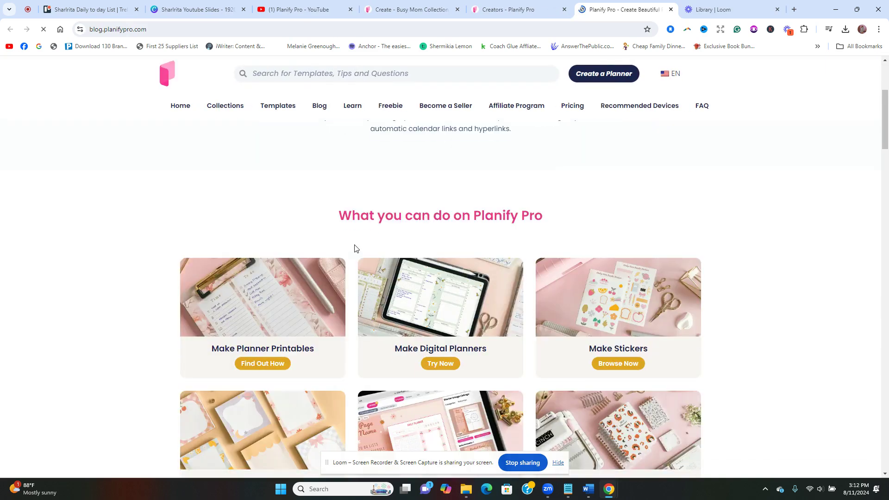
scroll(358, 248, "down", 3)
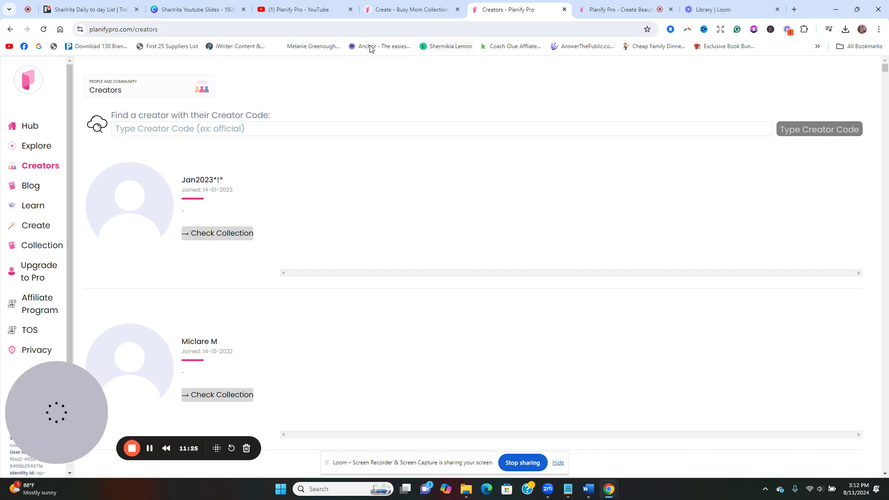
left_click(37, 206)
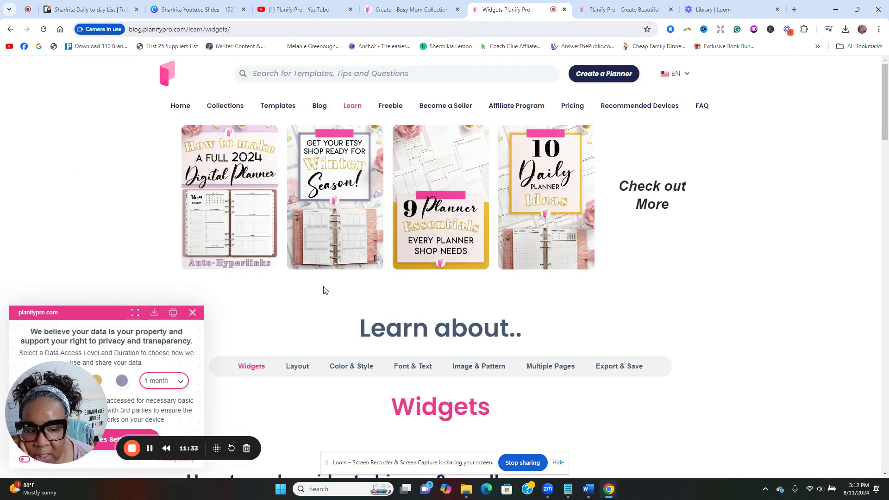
scroll(324, 292, "down", 2)
scroll(360, 326, "up", 2)
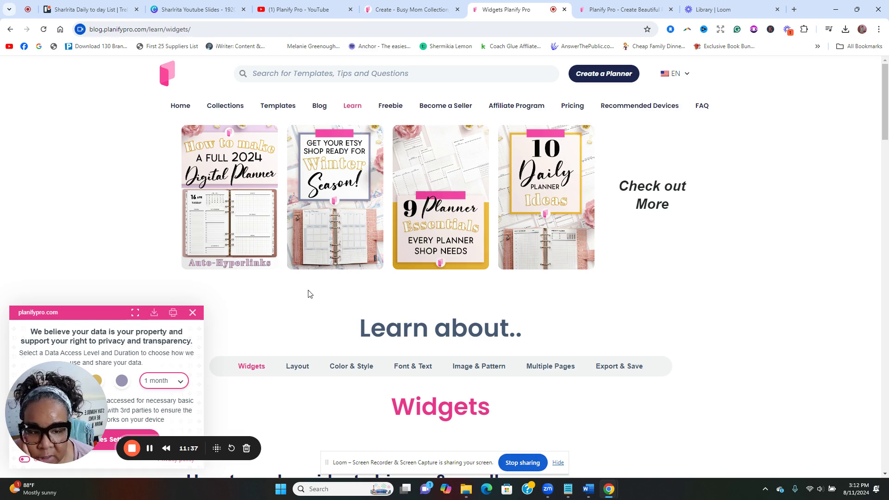
scroll(309, 294, "down", 8)
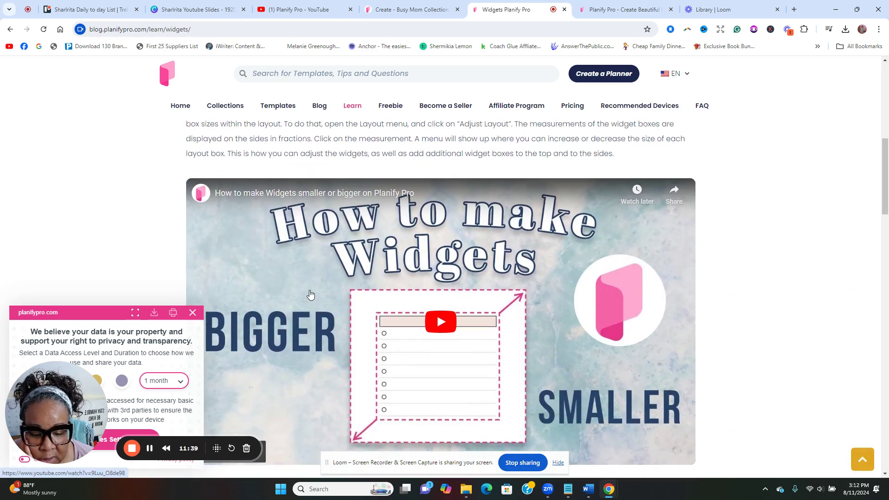
scroll(310, 295, "down", 15)
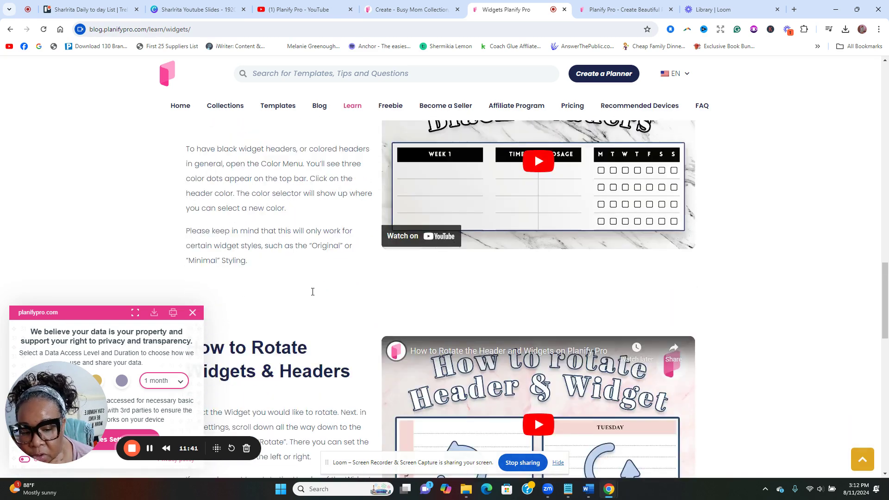
scroll(312, 292, "down", 5)
- Close the Widgets tutorial tab and return to the planner editor tab
left_click(407, 10)
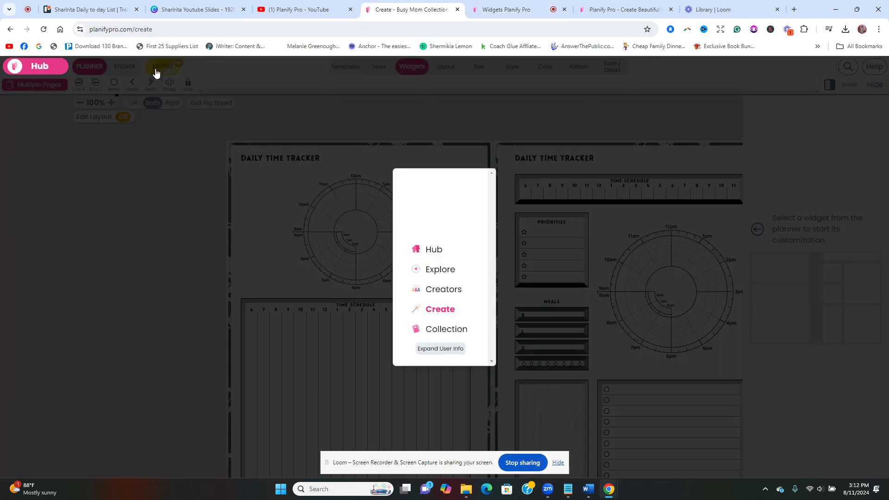
left_click(481, 11)
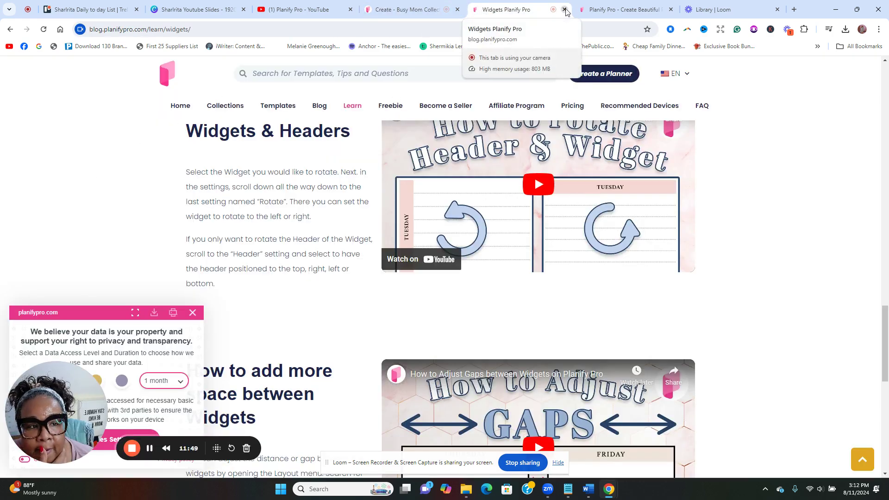
middle_click(524, 15)
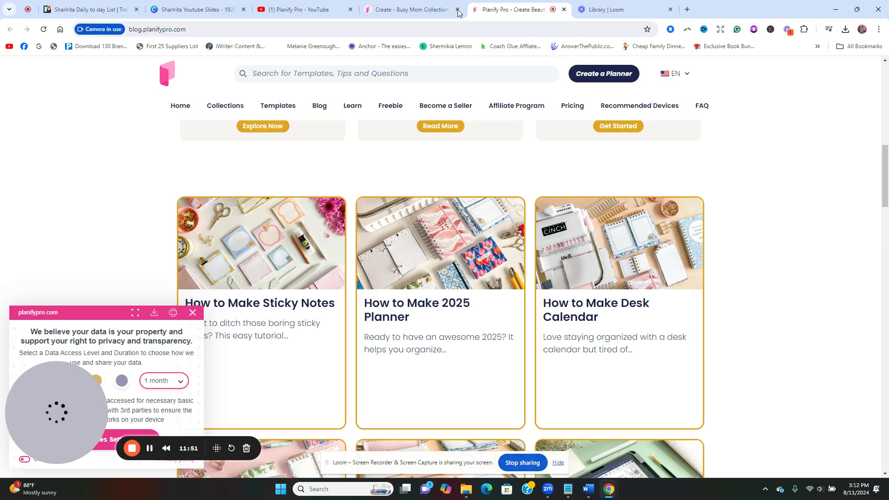
left_click(438, 13)
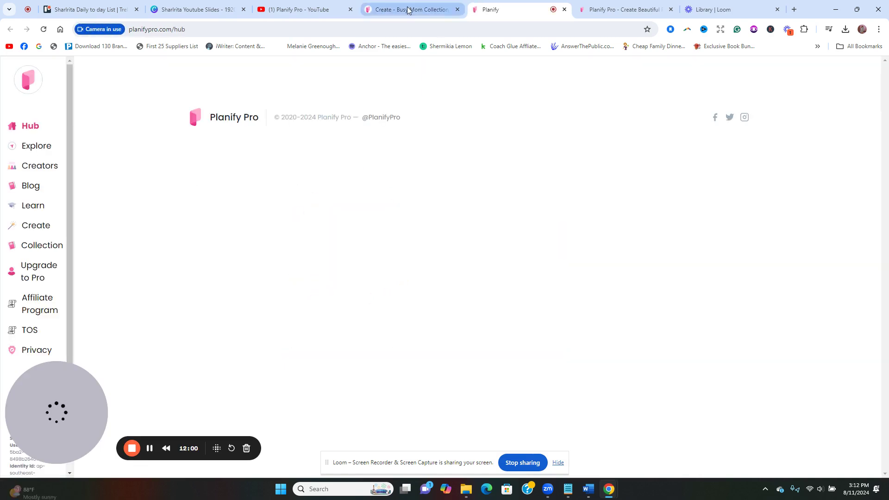
- Close the editor's navigation menu, then browse the Hub's 150+ Starter Templates down to the Daily Planners
left_click(402, 10)
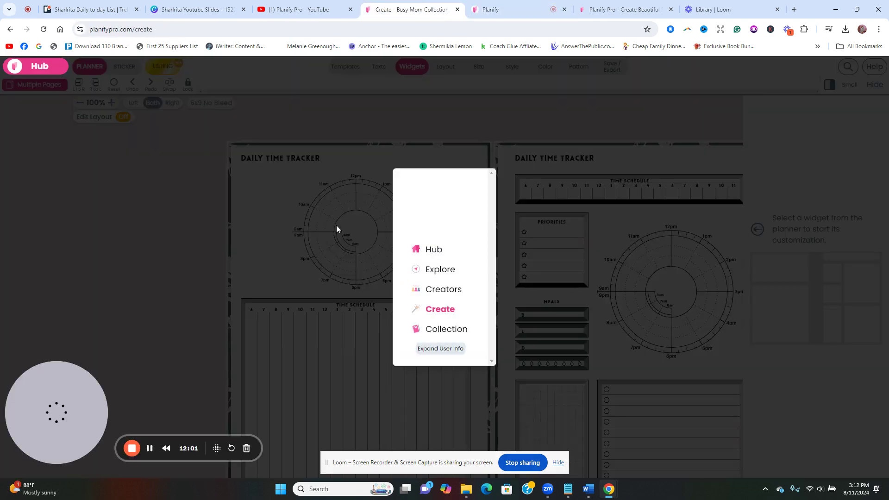
left_click(539, 222)
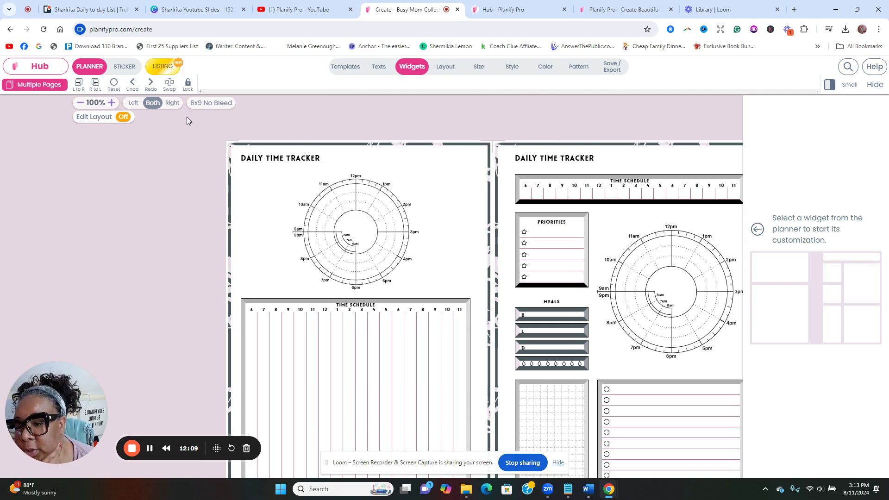
left_click(498, 13)
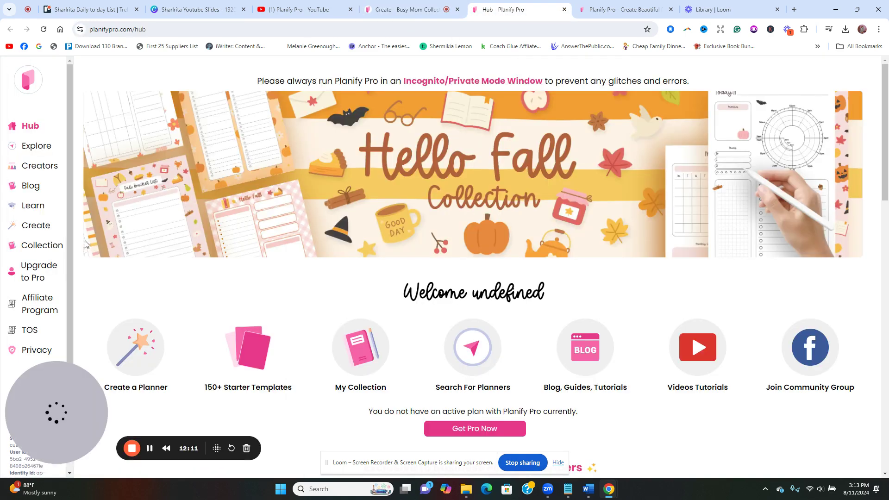
left_click(262, 385)
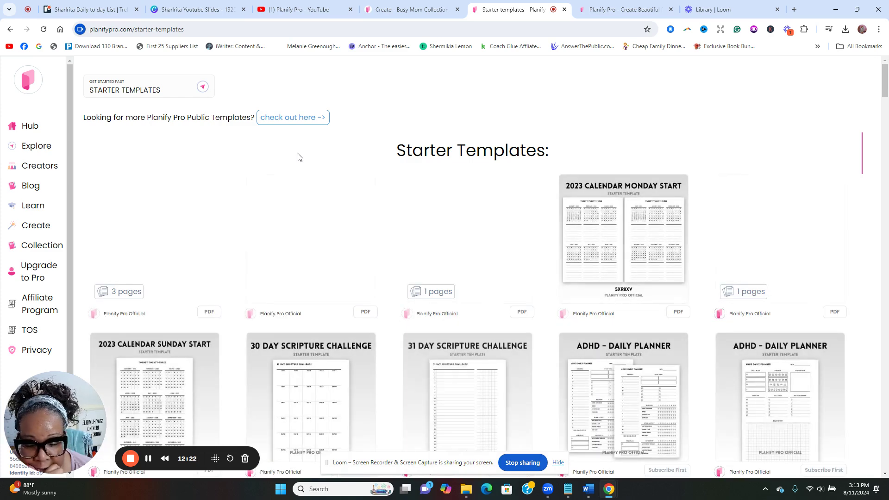
scroll(298, 161, "down", 2)
scroll(297, 166, "down", 6)
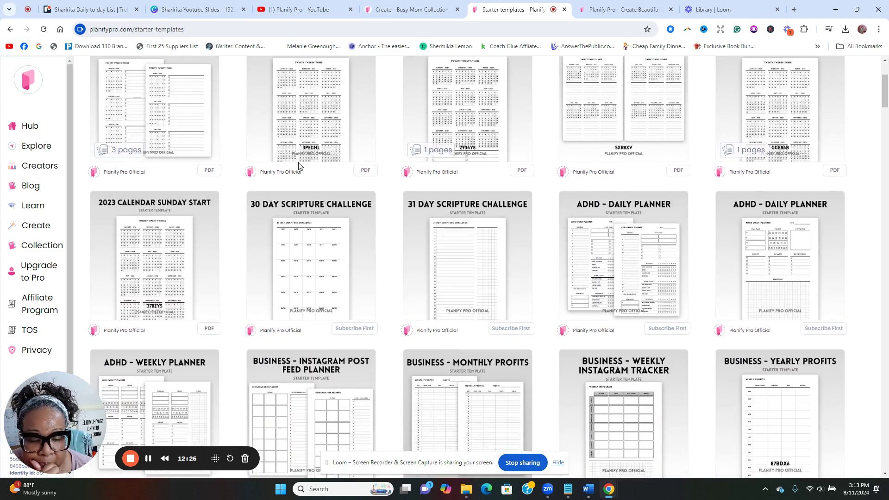
scroll(300, 170, "down", 8)
scroll(300, 170, "down", 6)
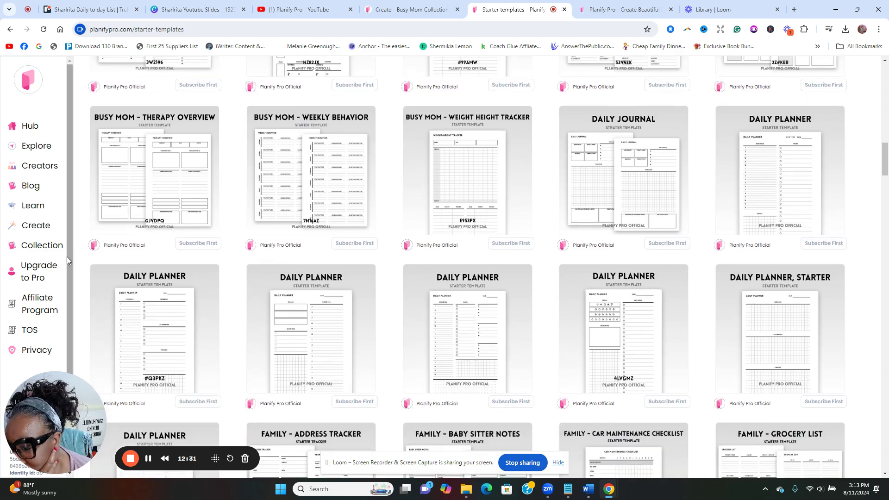
- Open the Pro upgrade page and review Personal Use plans at $9.99, $9.64 and $8.34 monthly
left_click(31, 276)
scroll(473, 178, "down", 5)
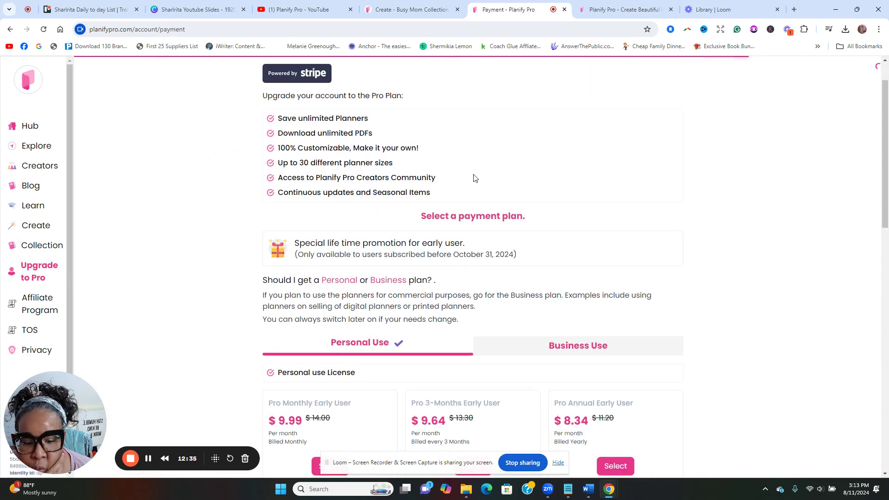
scroll(474, 179, "down", 2)
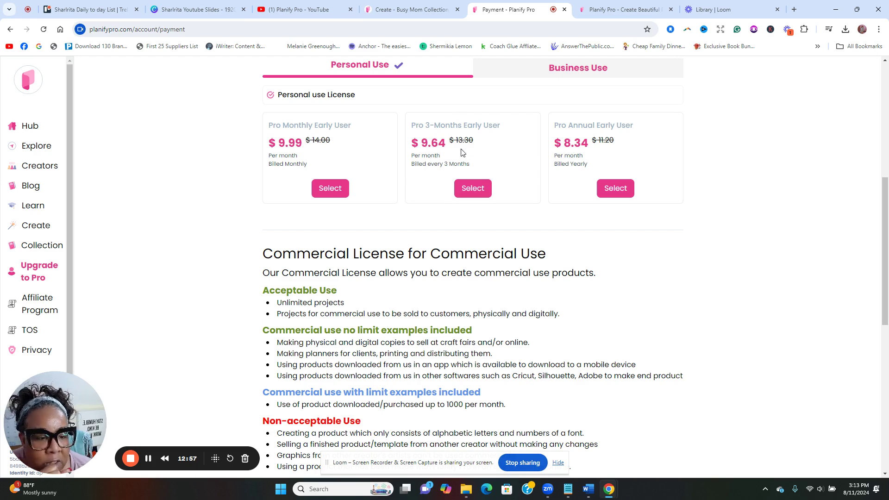
scroll(547, 203, "up", 1)
scroll(522, 194, "up", 2)
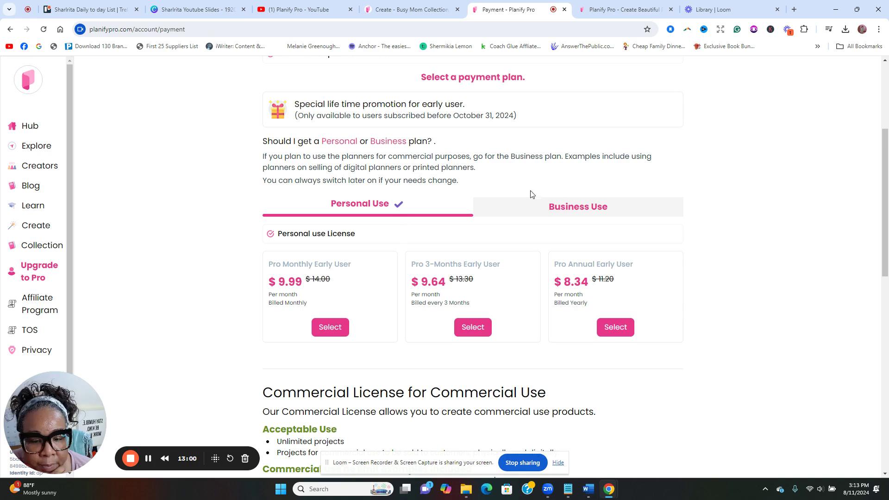
- Compare Business Use plans ($19.99, $17.94, $14.95) with Personal Use, then scroll to the Commercial License terms
left_click(584, 207)
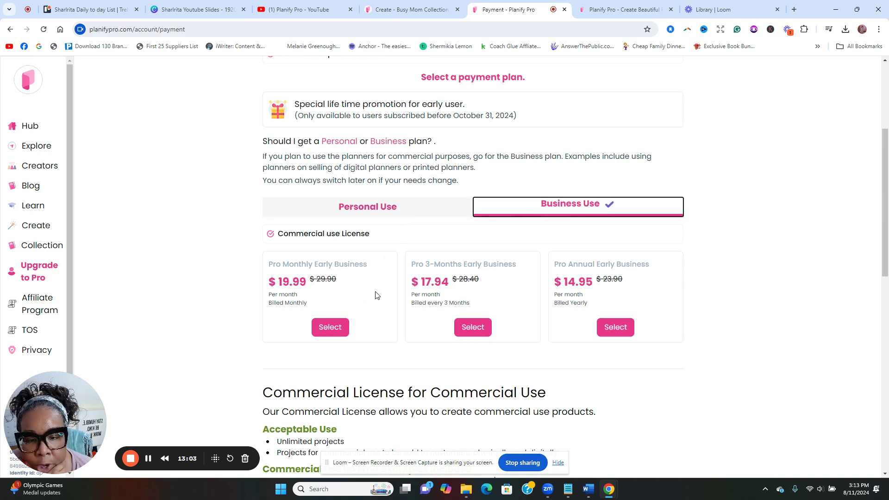
scroll(379, 288, "down", 1)
scroll(378, 287, "down", 2)
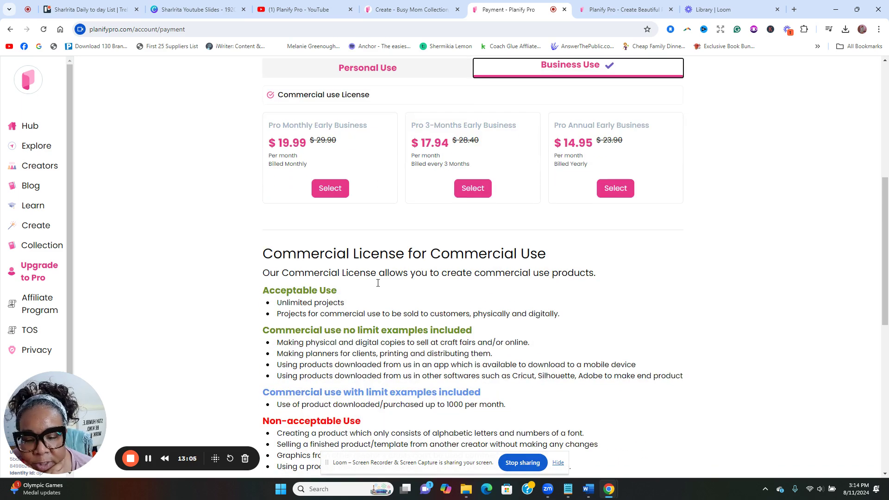
scroll(378, 280, "down", 1)
scroll(381, 268, "up", 3)
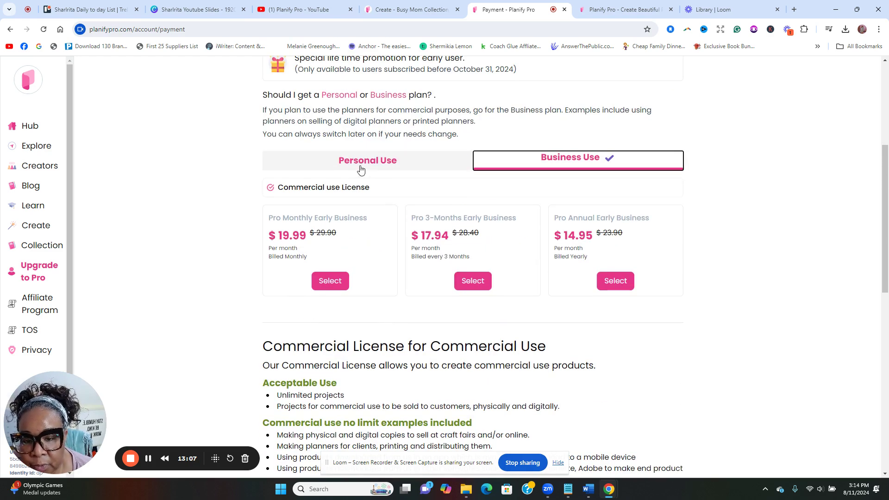
left_click(367, 158)
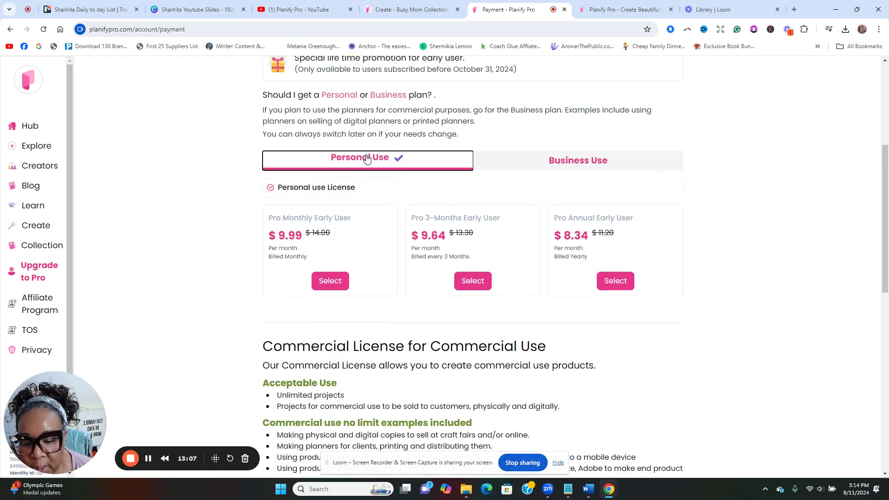
left_click(581, 162)
scroll(529, 211, "down", 3)
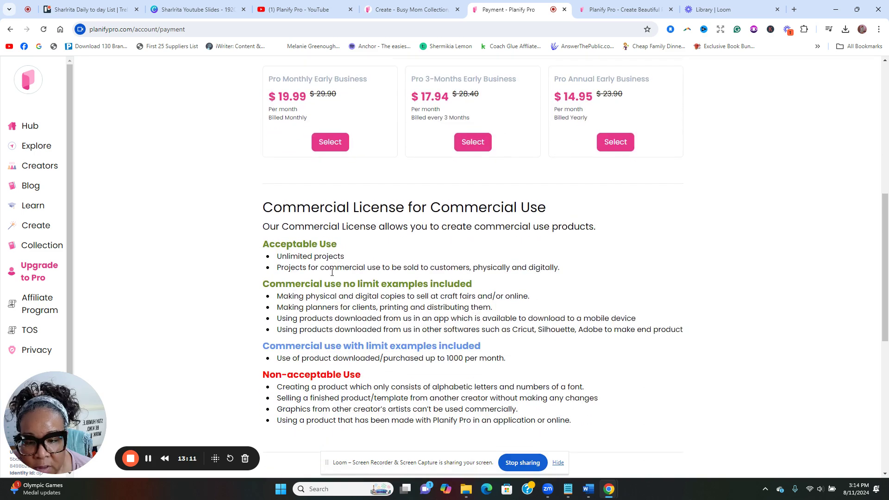
scroll(298, 215, "up", 1)
scroll(293, 222, "down", 2)
scroll(330, 281, "up", 1)
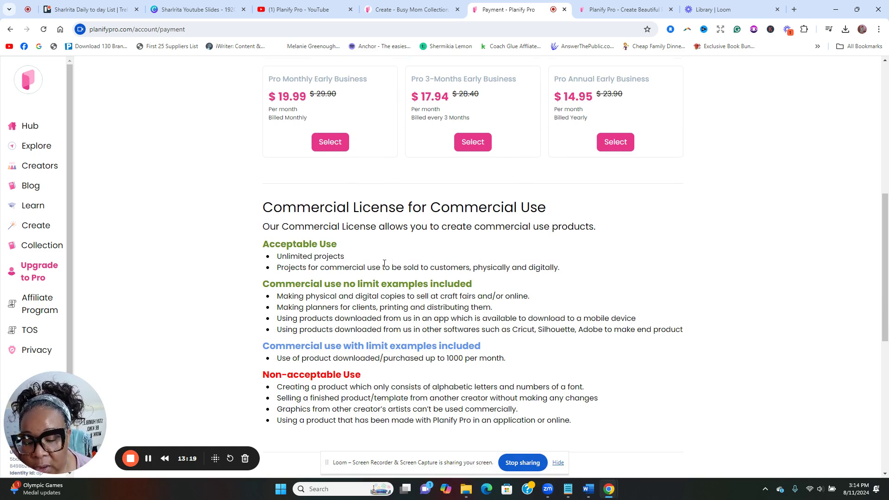
scroll(277, 233, "down", 1)
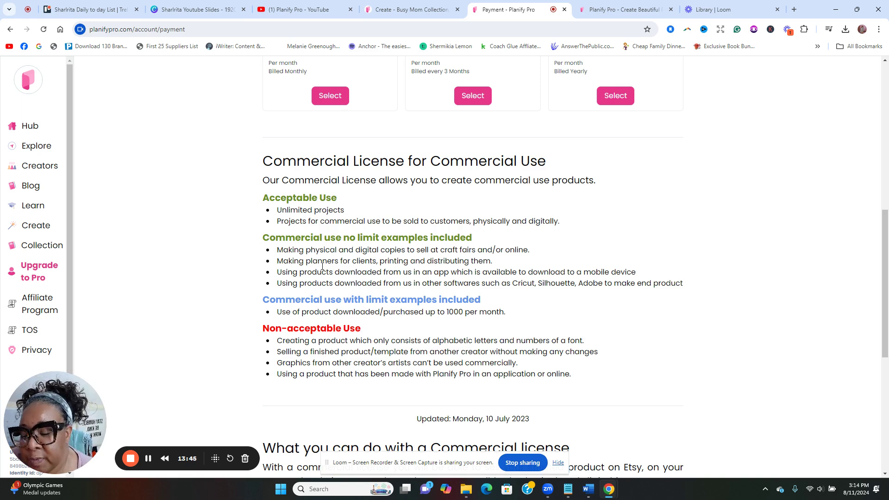
scroll(387, 230, "down", 6)
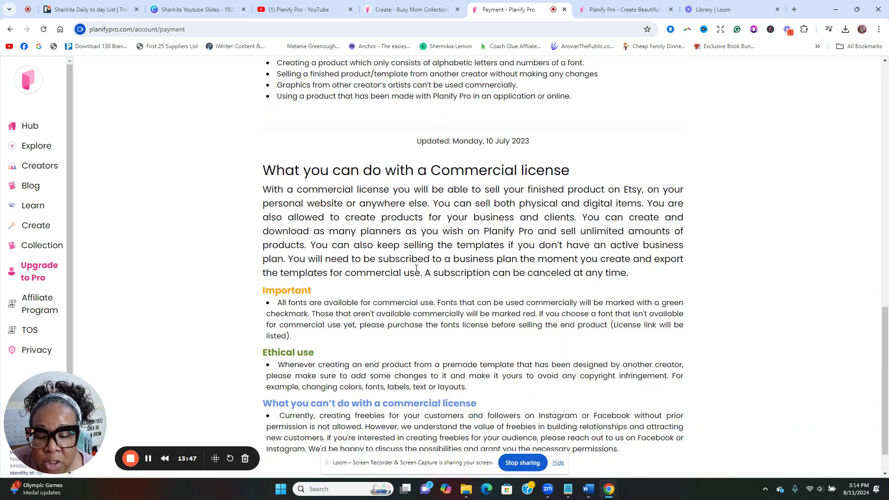
scroll(412, 275, "down", 2)
scroll(329, 269, "up", 6)
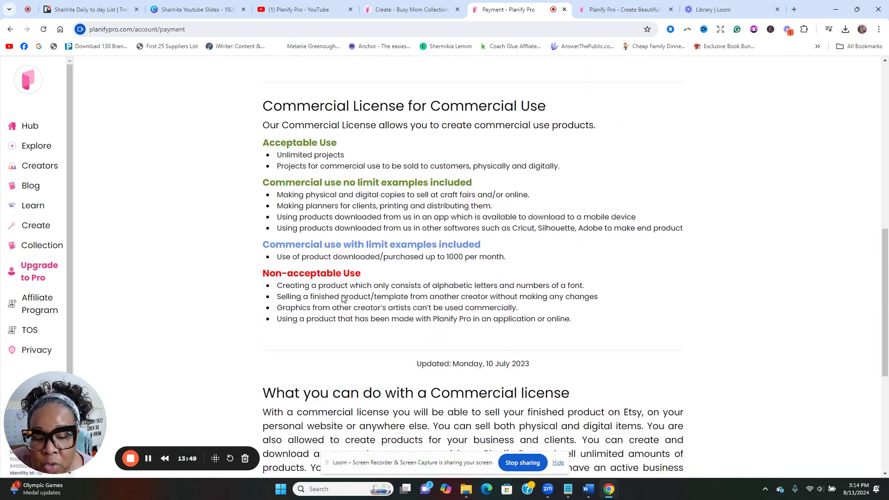
scroll(343, 298, "down", 5)
scroll(347, 291, "down", 1)
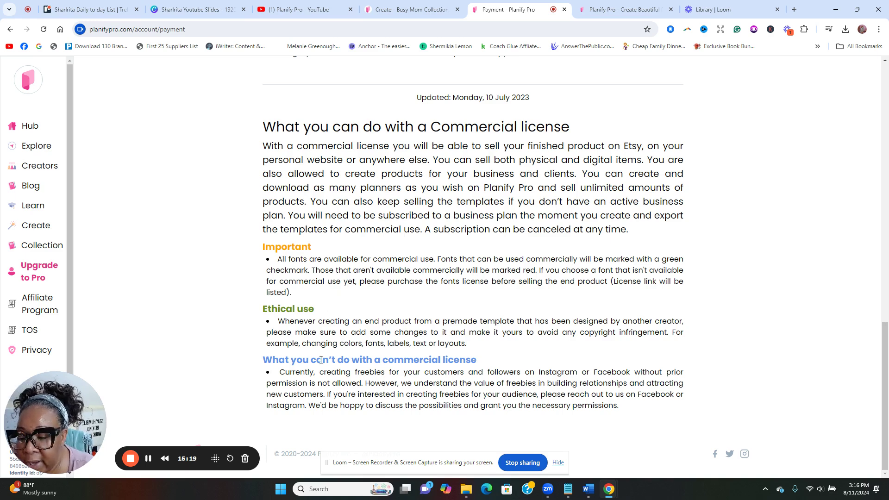
- Compare Personal Use and Business Use prices again, leaving Business Use selected
scroll(305, 338, "up", 3)
scroll(304, 332, "up", 8)
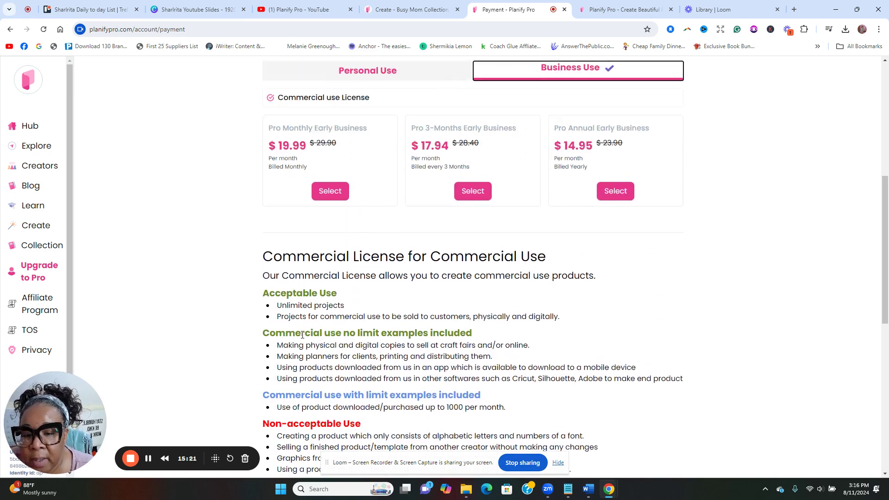
scroll(302, 334, "up", 2)
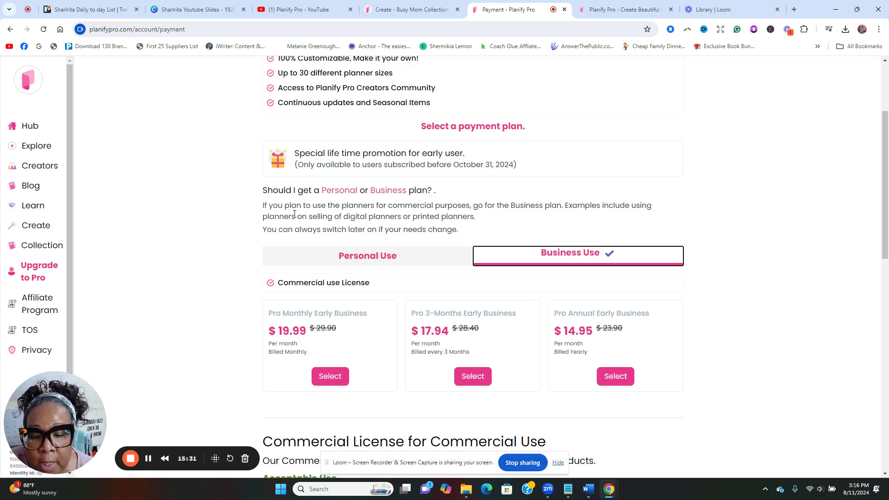
left_click(377, 257)
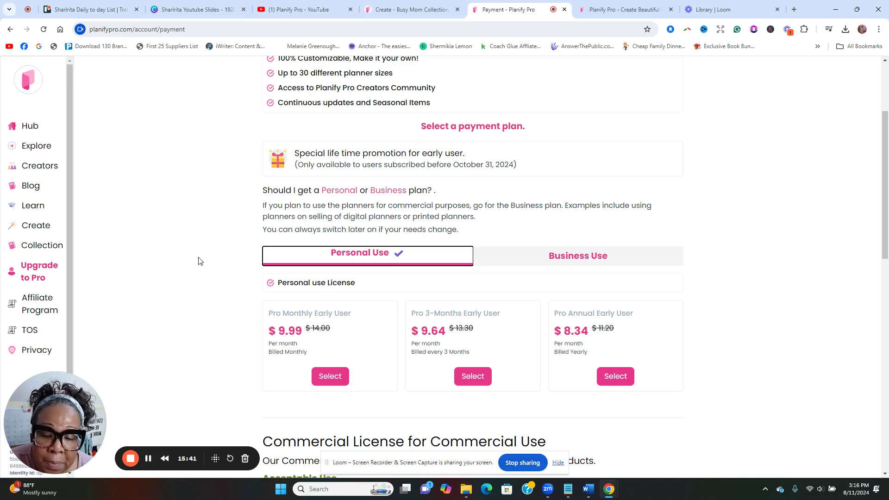
left_click(365, 282)
left_click(595, 259)
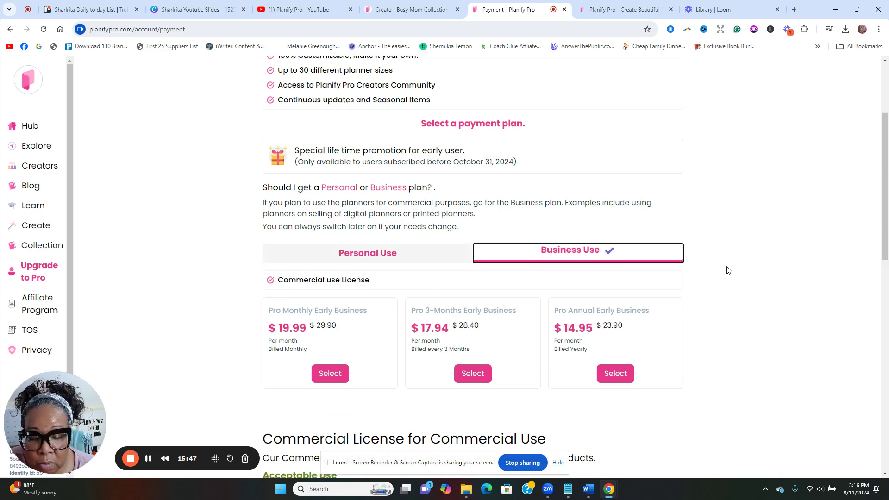
scroll(704, 269, "down", 10)
scroll(690, 266, "up", 3)
scroll(690, 266, "up", 6)
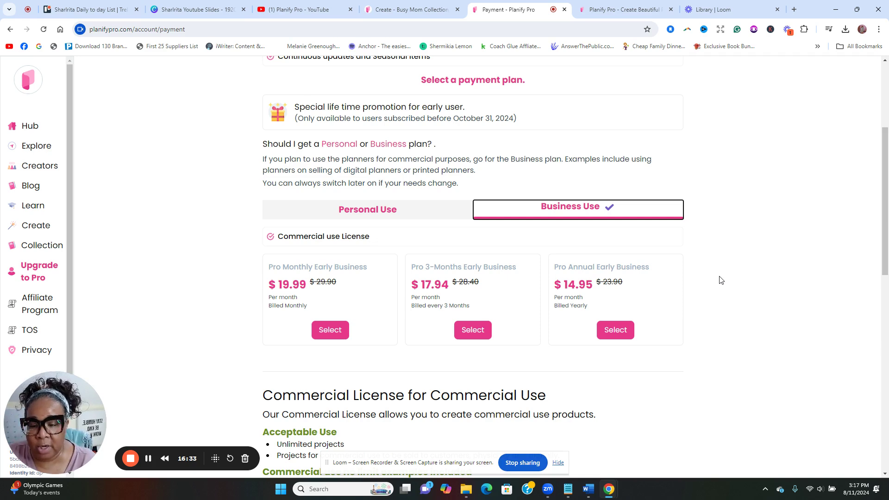
- Scroll through the Pro Plan perks such as unlimited planners, unlimited PDFs and 30 planner sizes
scroll(145, 246, "down", 7)
scroll(29, 297, "down", 2)
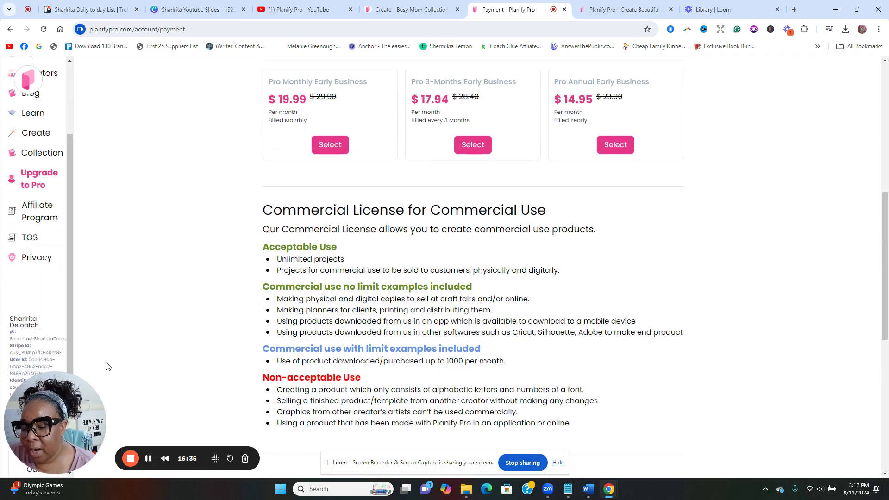
scroll(74, 342, "down", 2)
left_click_drag(69, 329, 68, 179)
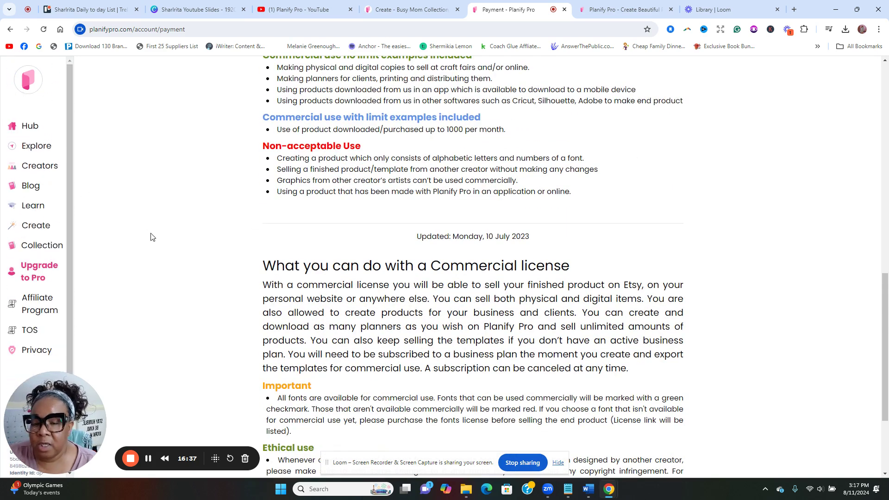
scroll(147, 226, "up", 1)
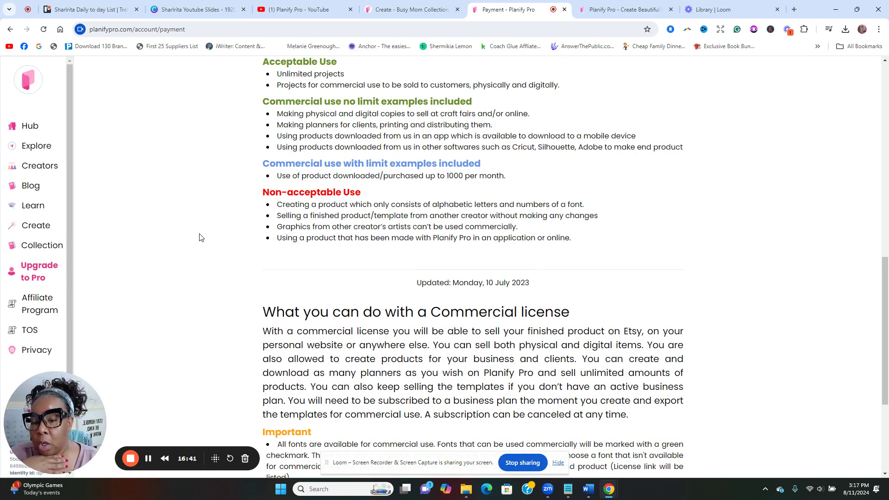
scroll(213, 250, "up", 5)
scroll(218, 256, "up", 3)
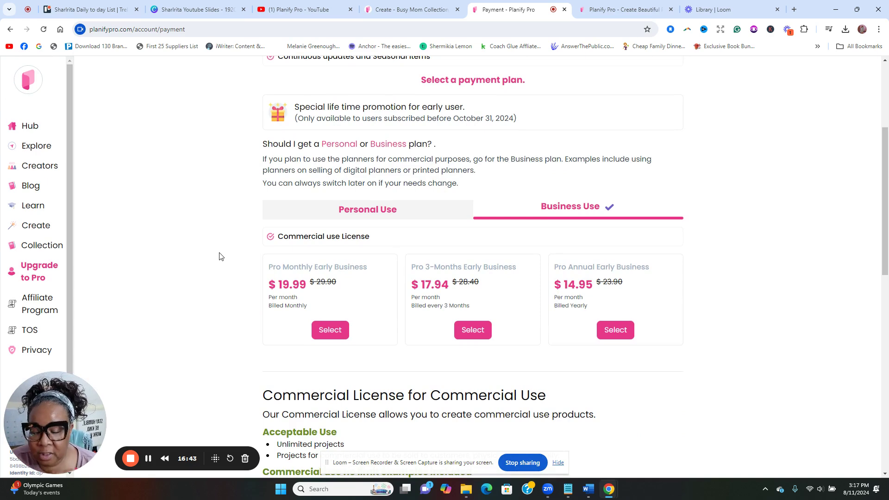
scroll(220, 255, "up", 3)
scroll(220, 256, "up", 1)
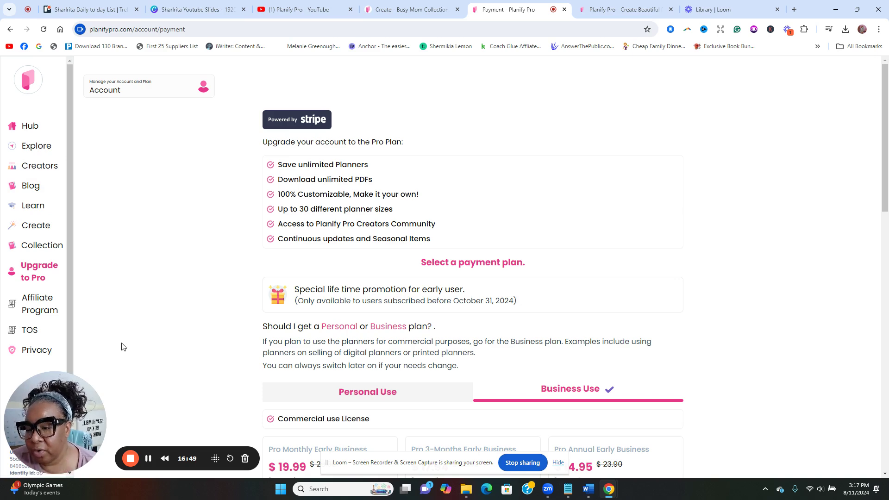
- Open the Hub page with the Hello Fall banner, scroll it, then return to the Canva YouTube slides design
left_click(33, 129)
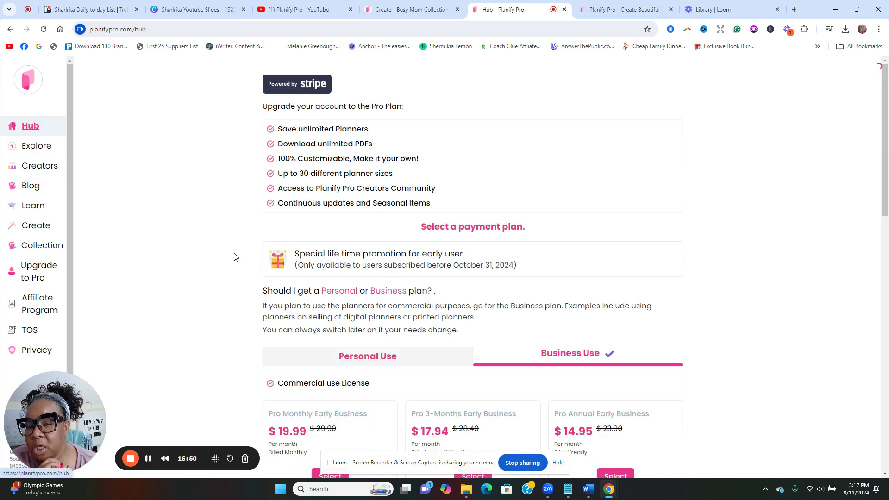
scroll(340, 424, "down", 1)
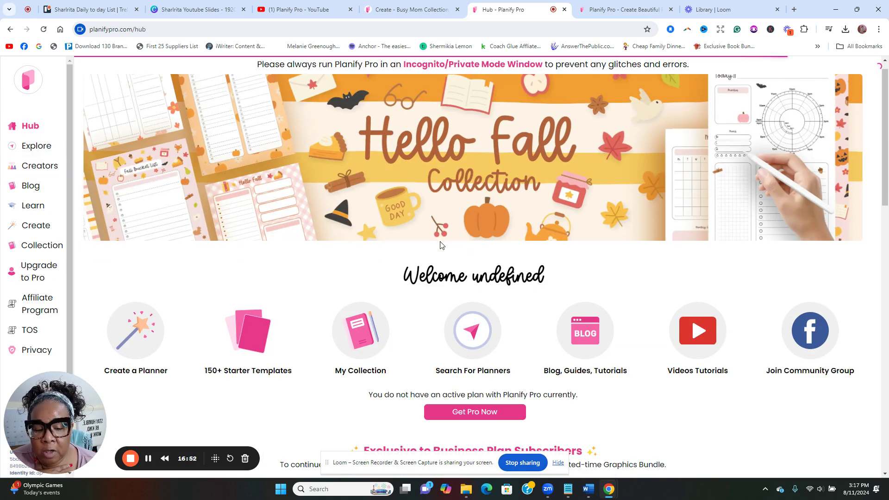
scroll(340, 425, "down", 5)
scroll(338, 405, "up", 3)
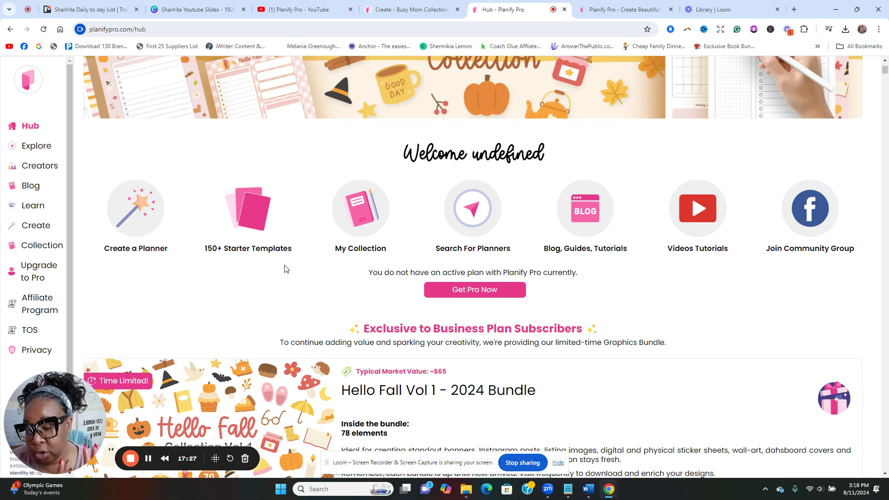
left_click(199, 9)
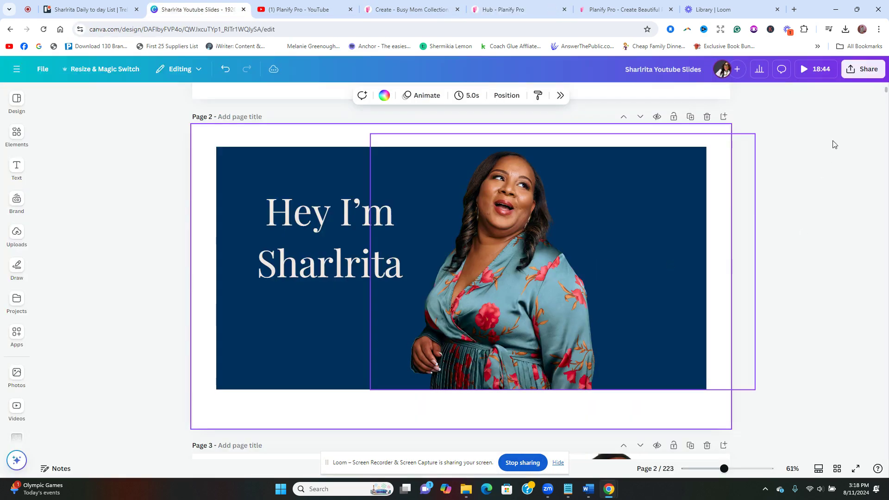
- Present the YouTube slides deck full screen from Canva's Share menu
left_click(855, 71)
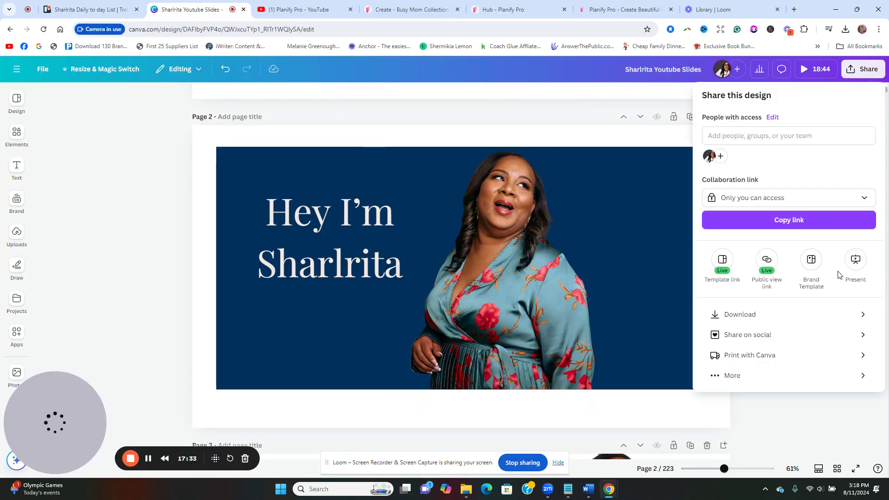
left_click(857, 260)
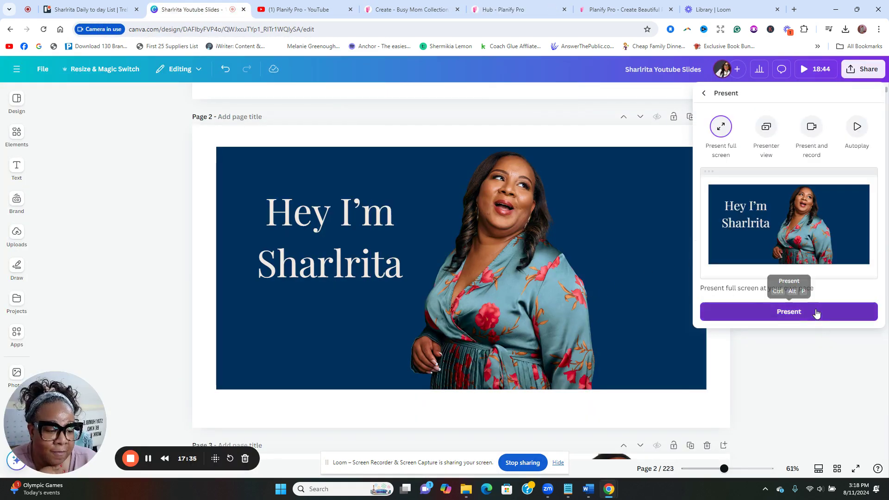
left_click(815, 311)
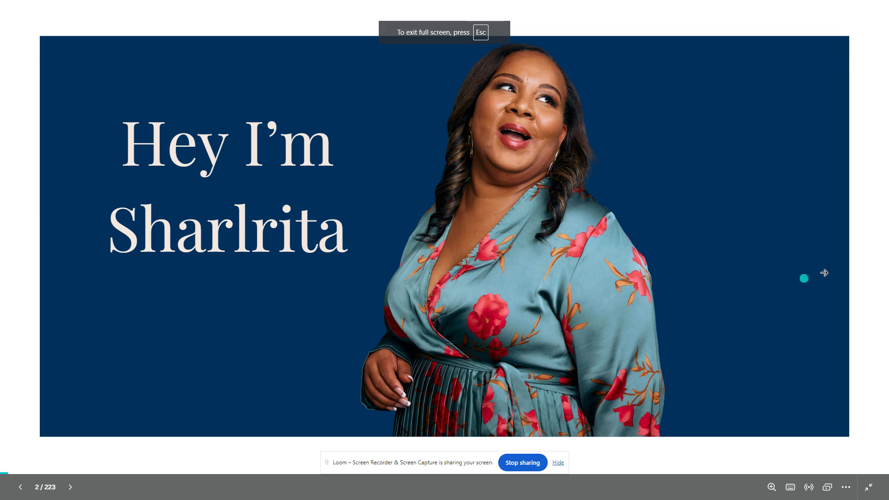
- Advance the presentation to the 'Thank you for tuning!' subscribe slide
left_click(824, 273)
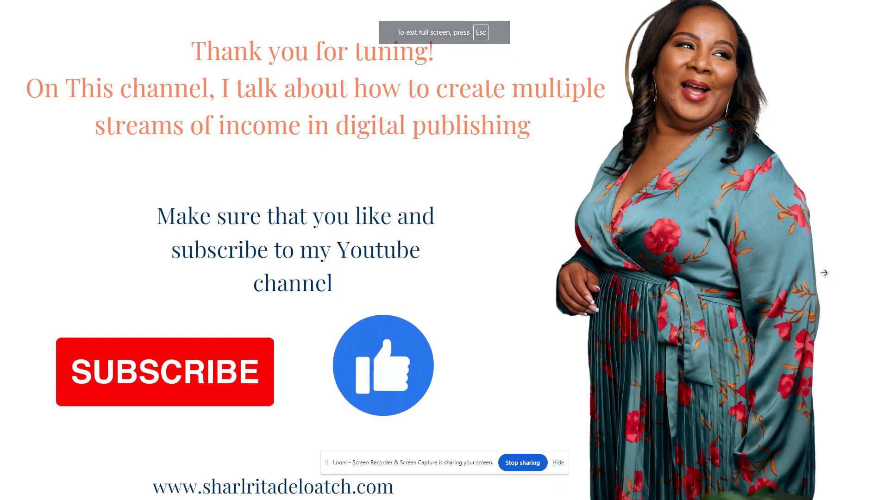